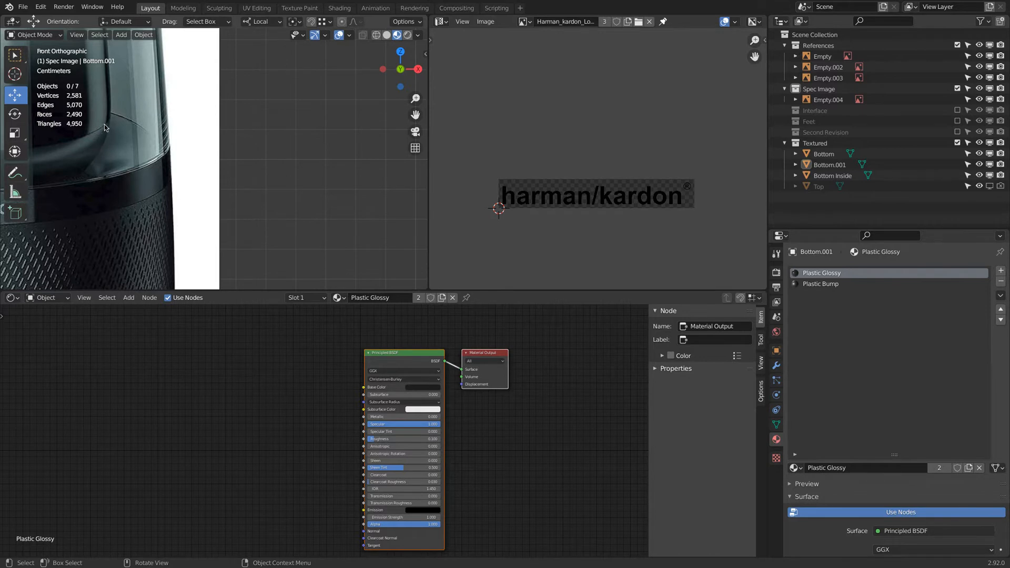
Remove the Plastic Glossy material and its slot from the Bottom.001 object, keeping only Plastic Bump
scroll(119, 119, down, 4)
shift+middle_drag(117, 104, 179, 152)
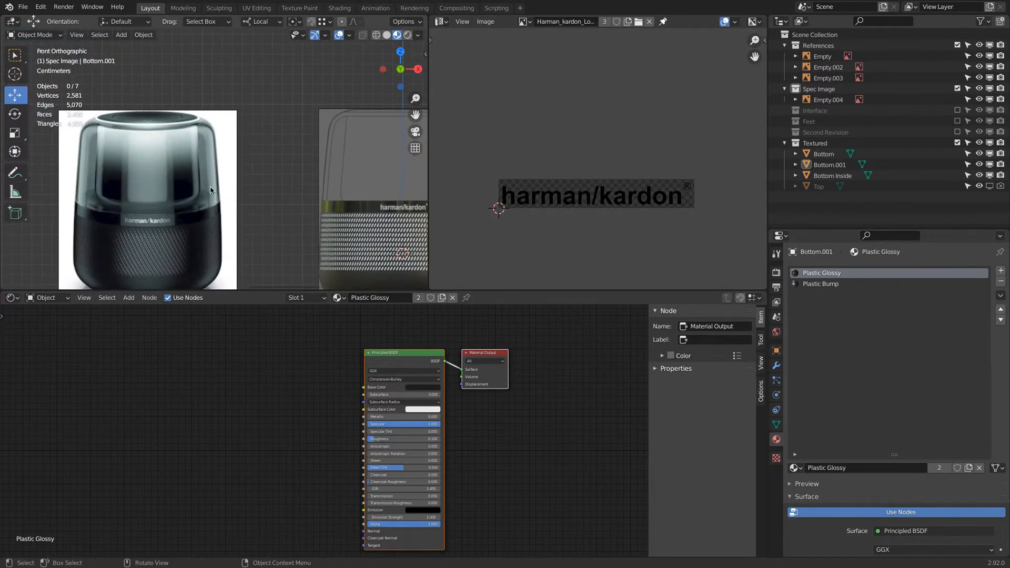
middle_drag(274, 168, 308, 166)
click(308, 165)
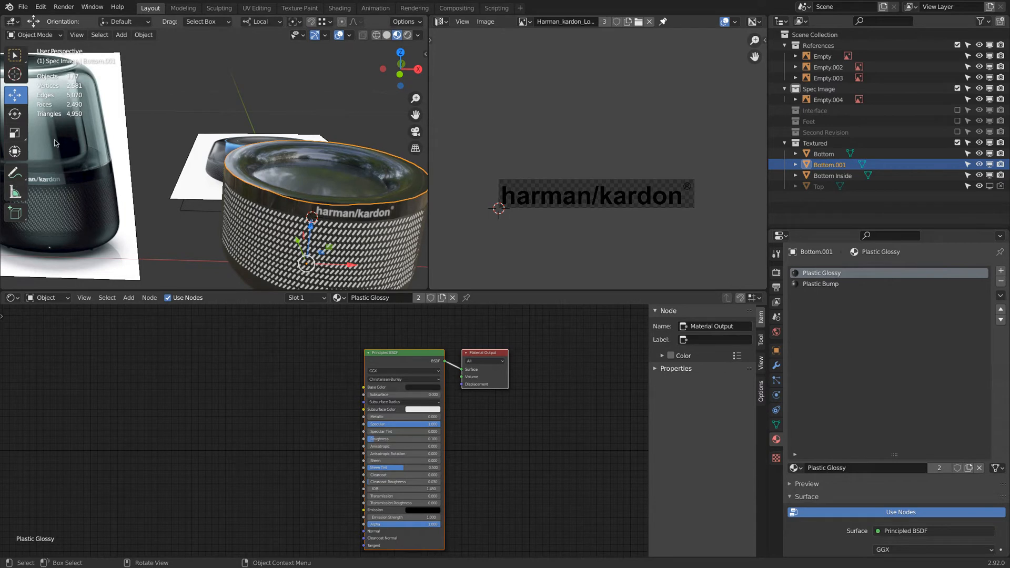
scroll(81, 159, up, 8)
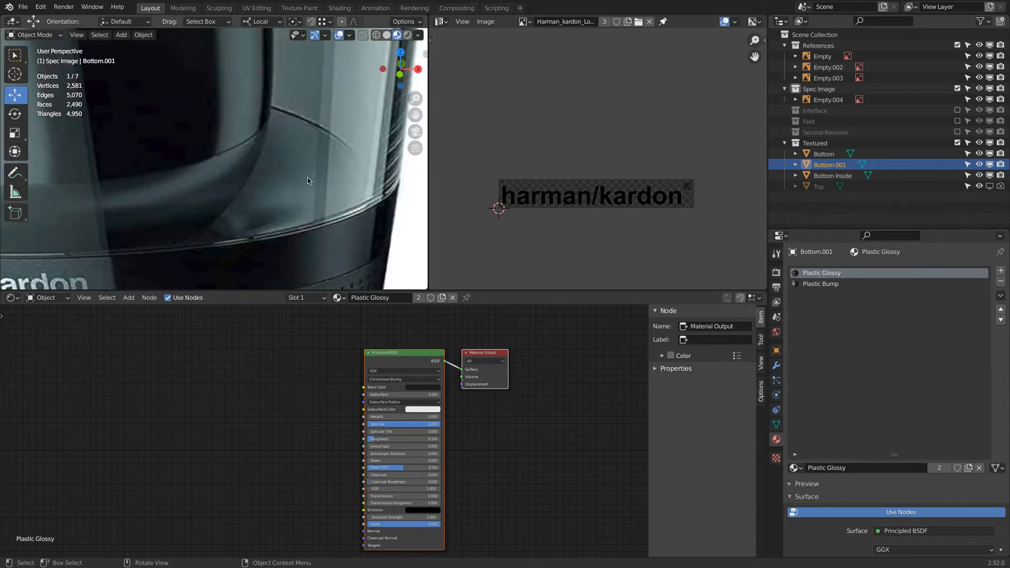
click(980, 468)
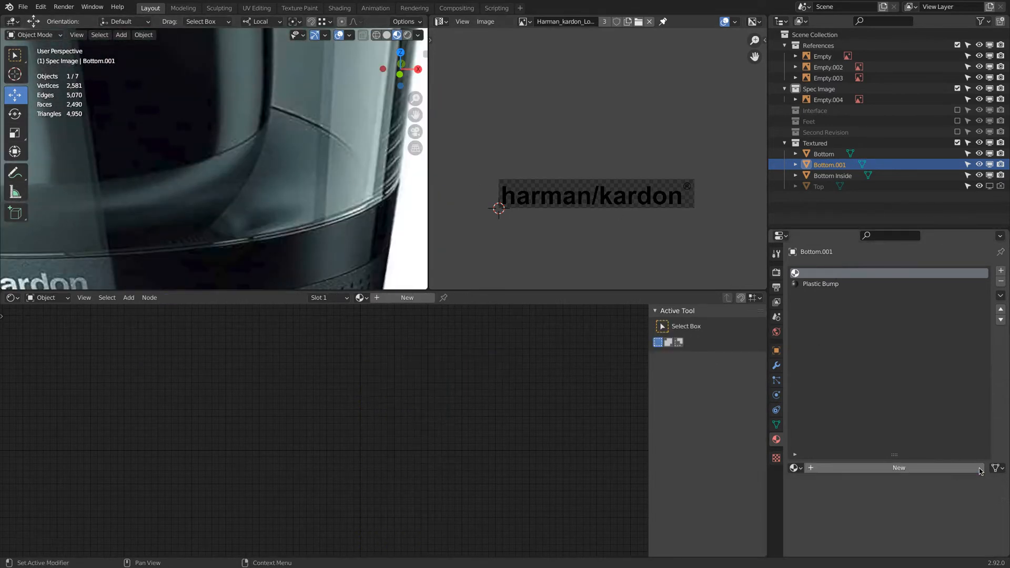
click(1001, 282)
Unhide the Top object of the Textured collection in the viewport
scroll(367, 222, down, 6)
middle_drag(367, 222, 210, 229)
middle_drag(128, 247, 257, 166)
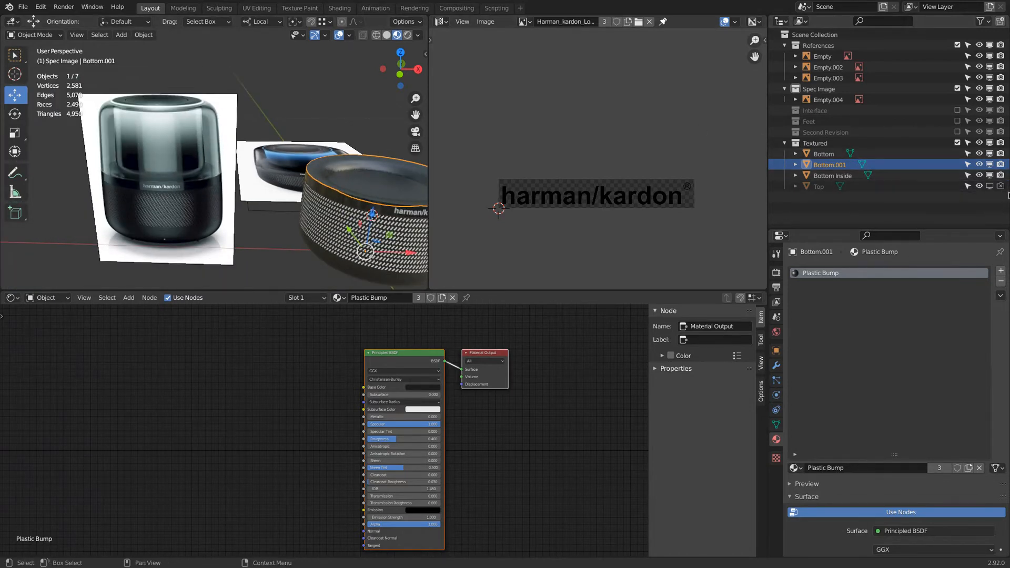
click(990, 186)
Examine the transparent upper housing in the speaker reference image and compare it with the modelled top
shift+middle_drag(306, 116, 269, 118)
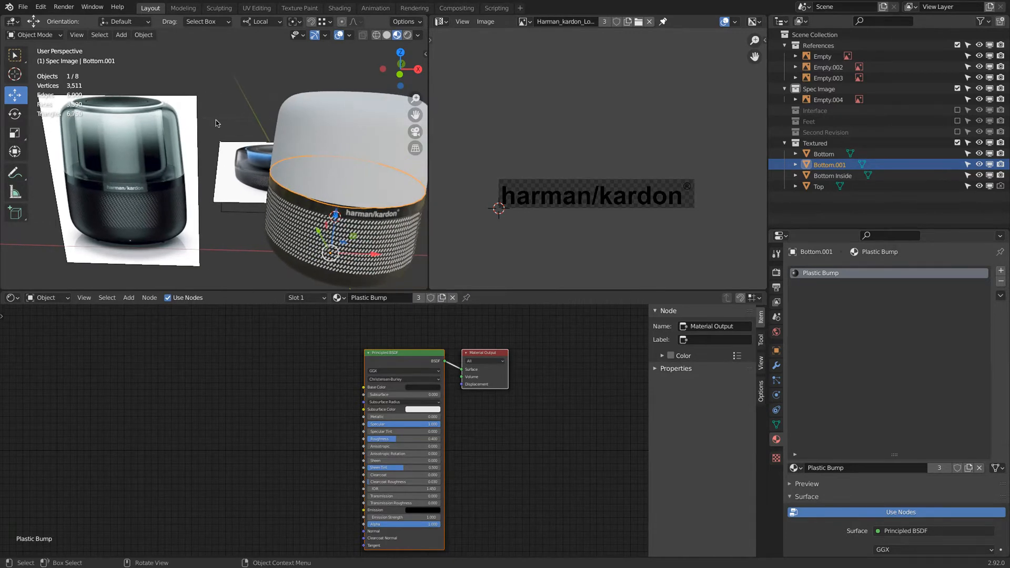
scroll(142, 102, up, 4)
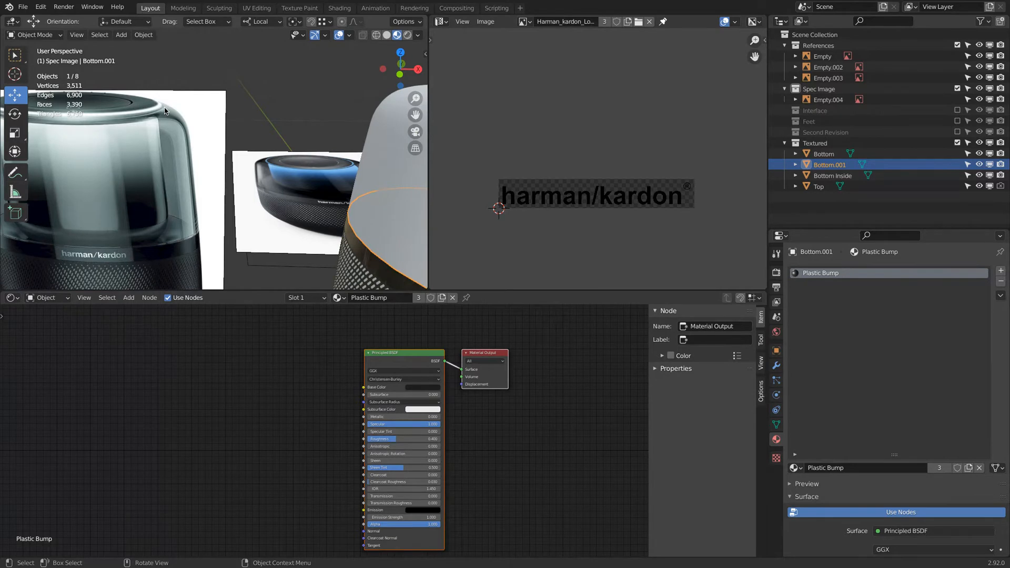
scroll(204, 134, down, 4)
middle_drag(293, 162, 249, 163)
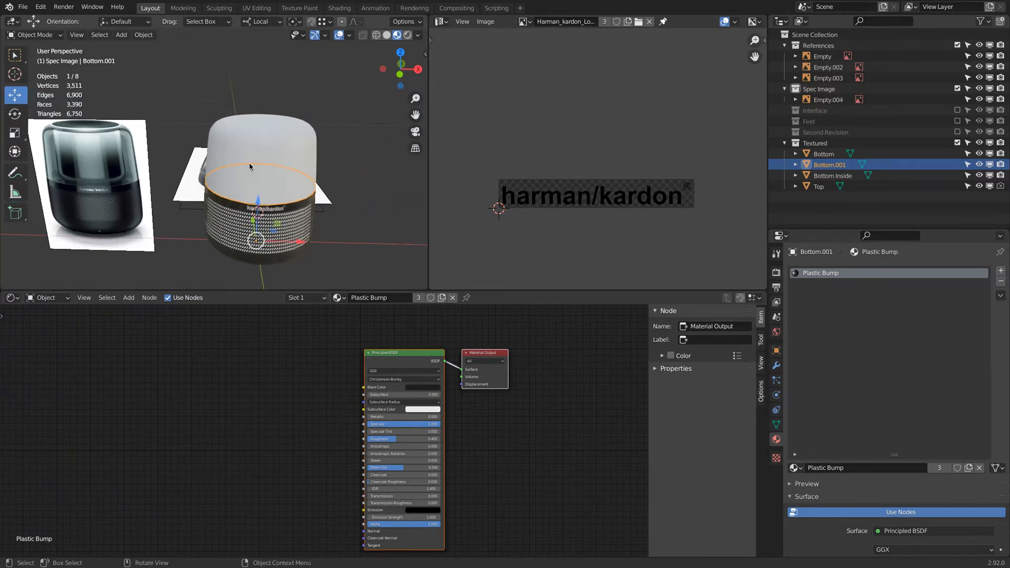
scroll(138, 112, up, 6)
shift+middle_drag(138, 112, 259, 107)
scroll(284, 106, down, 4)
shift+middle_drag(314, 149, 193, 137)
scroll(196, 134, down, 3)
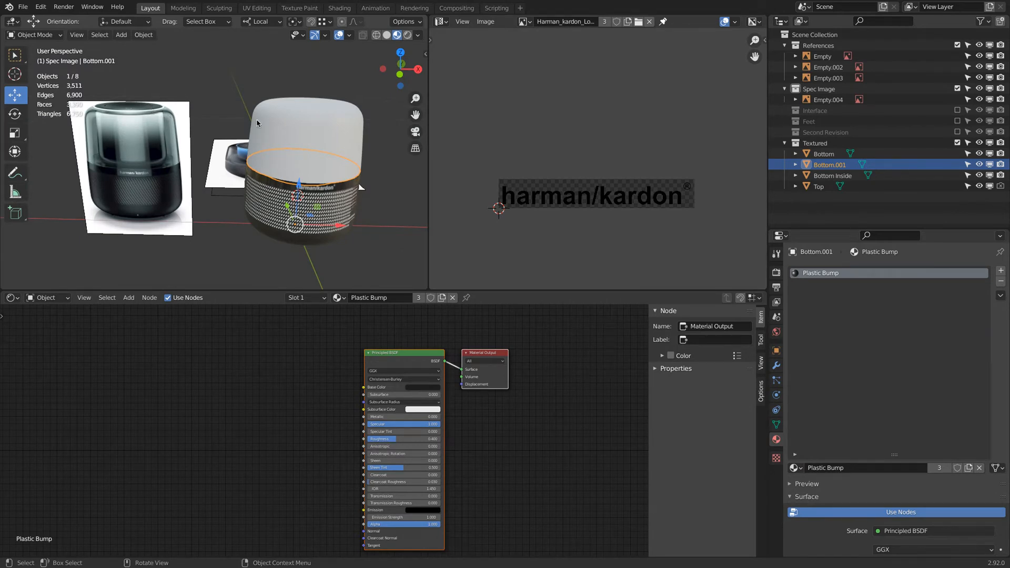
Select the Top object and show it in front orthographic view with wireframe shading
click(305, 123)
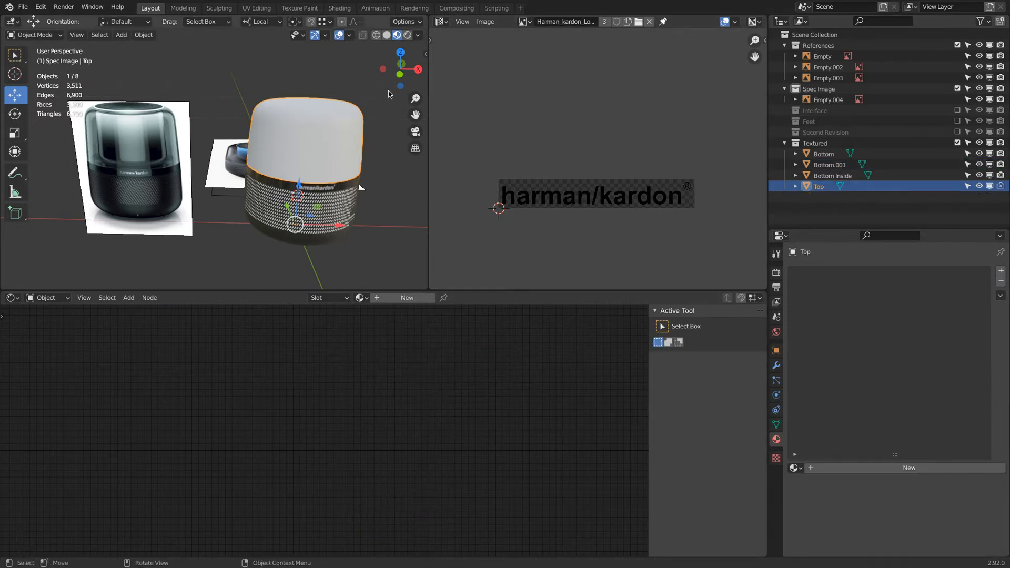
click(401, 71)
key(KP_Decimal)
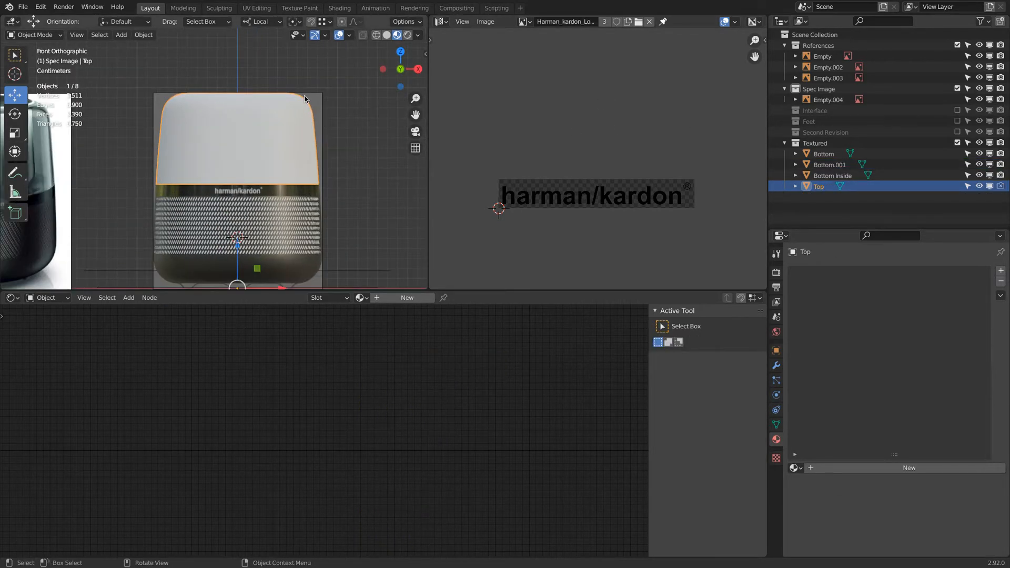
key(shift+z)
scroll(199, 102, up, 5)
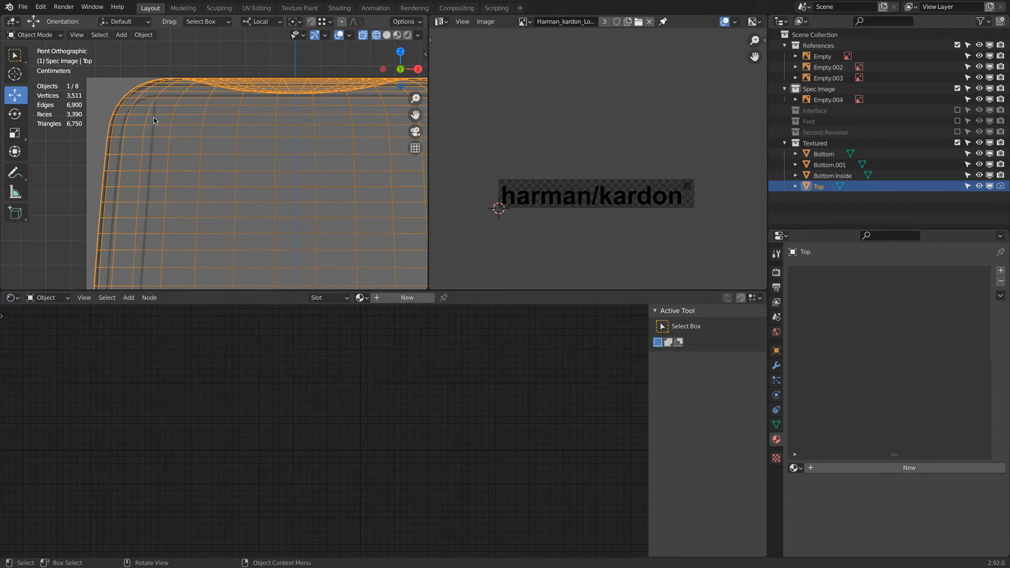
Enter Edit Mode on the Top object, clear the vertex selection and switch to face selection
key(Tab)
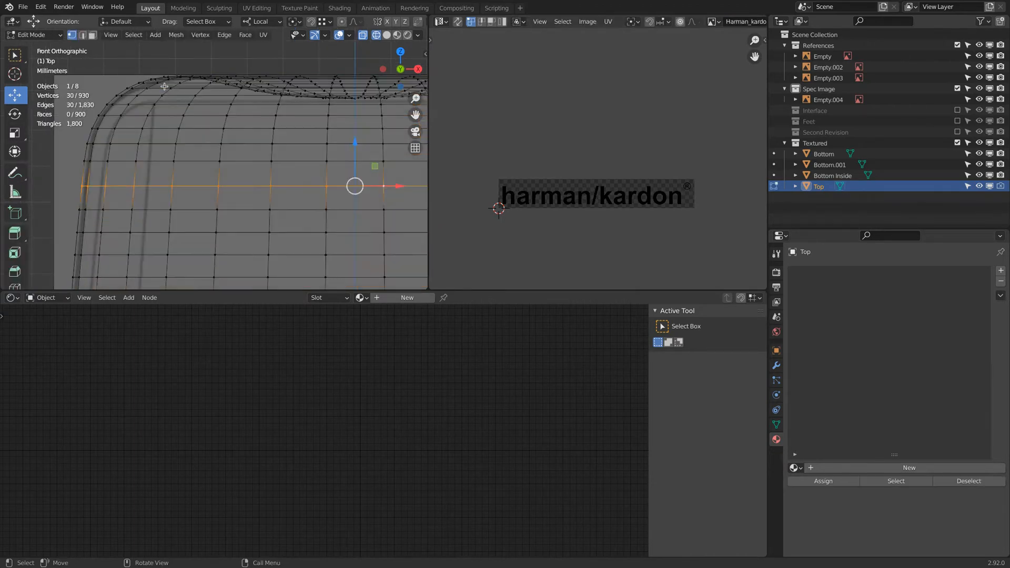
key(a)
key(alt+a)
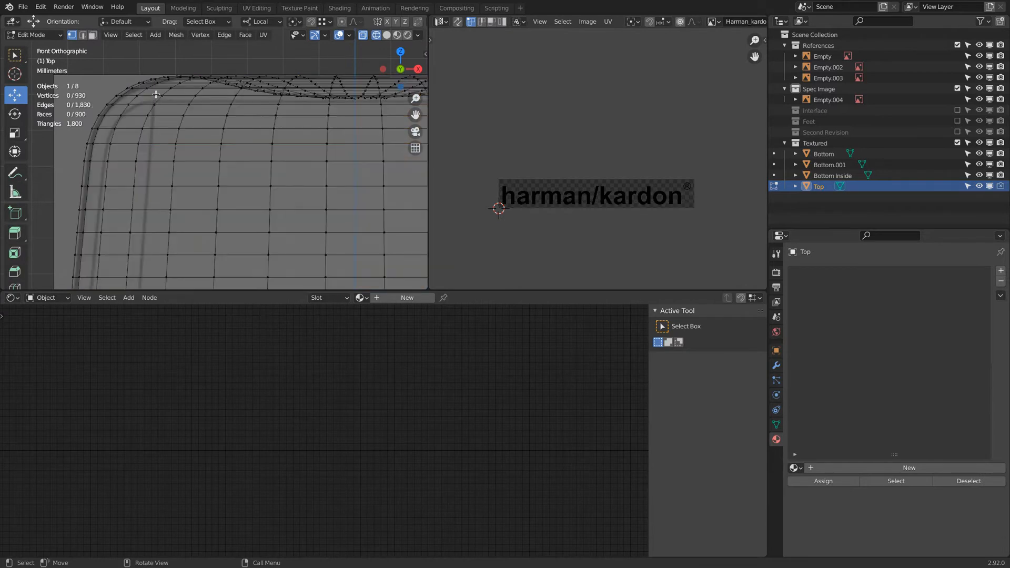
click(92, 35)
scroll(144, 87, down, 3)
shift+middle_drag(41, 137, 241, 155)
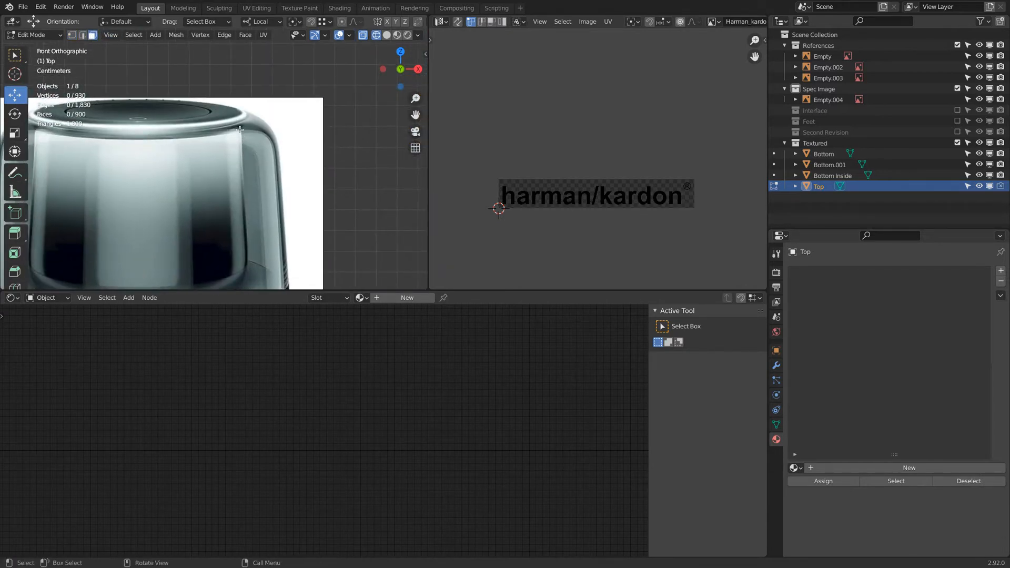
shift+middle_drag(400, 100, 140, 134)
scroll(350, 138, up, 3)
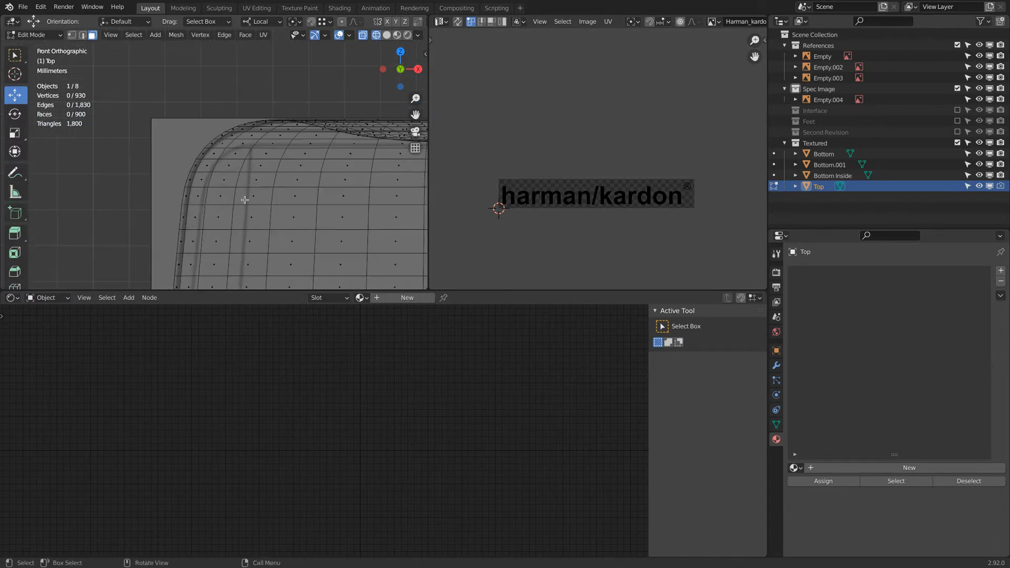
Select the seven horizontal face loops around the rounded upper shoulder of the Top mesh
alt+click(248, 136)
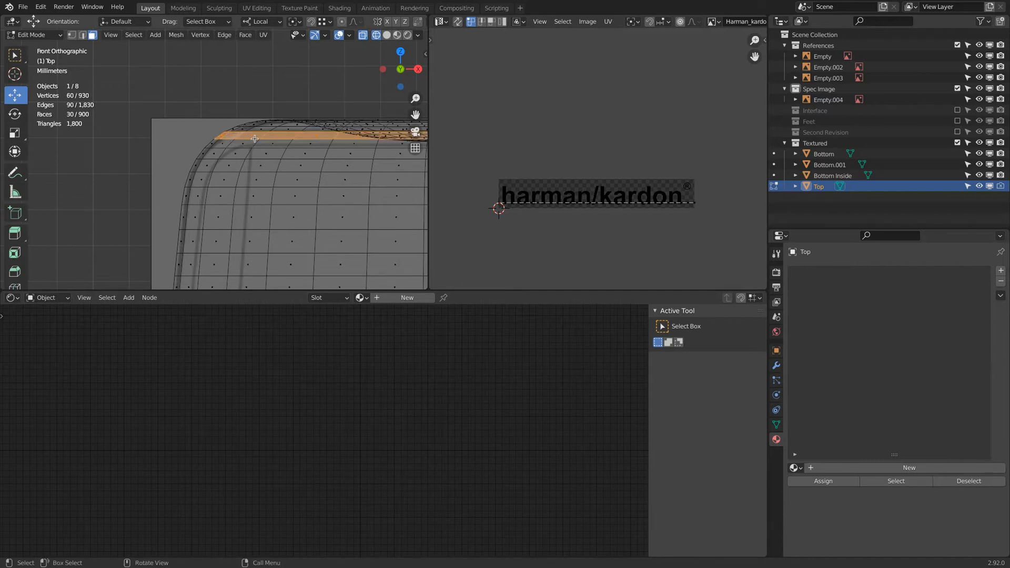
alt+shift+click(248, 131)
scroll(253, 142, down, 3)
shift+middle_drag(163, 155, 208, 147)
scroll(363, 115, up, 4)
alt+shift+click(204, 139)
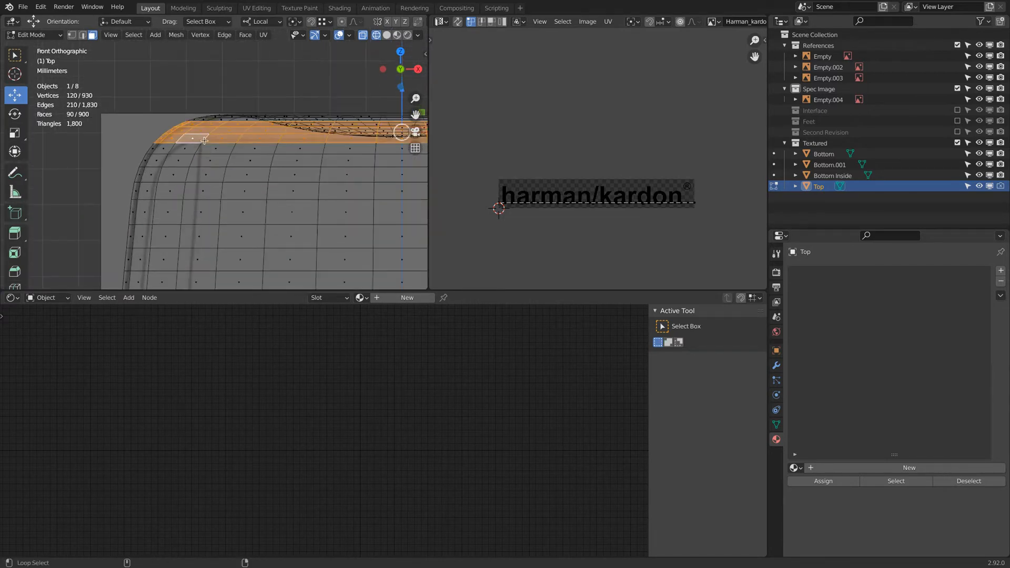
alt+shift+click(198, 152)
alt+shift+click(185, 161)
alt+shift+click(187, 175)
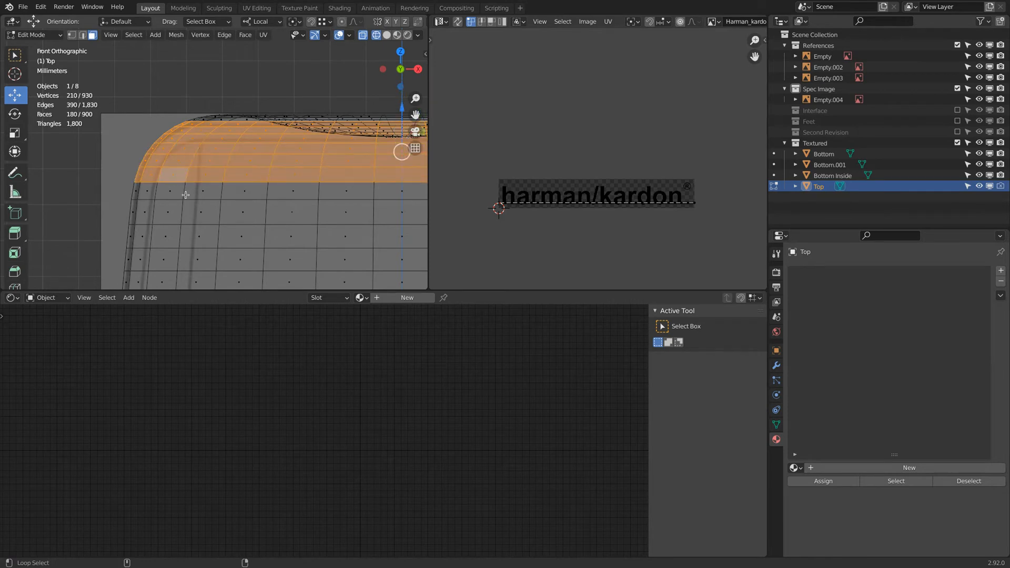
alt+shift+click(186, 194)
Extend the face selection down the side wall to the lower edge of the Top mesh
scroll(185, 194, down, 6)
middle_drag(274, 158, 248, 165)
scroll(247, 164, up, 2)
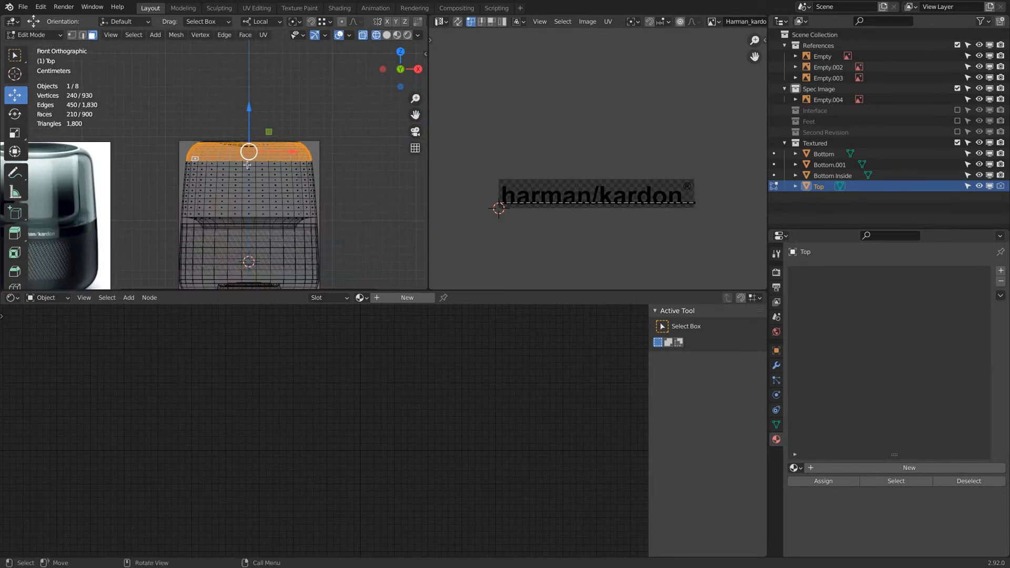
drag(161, 162, 351, 240)
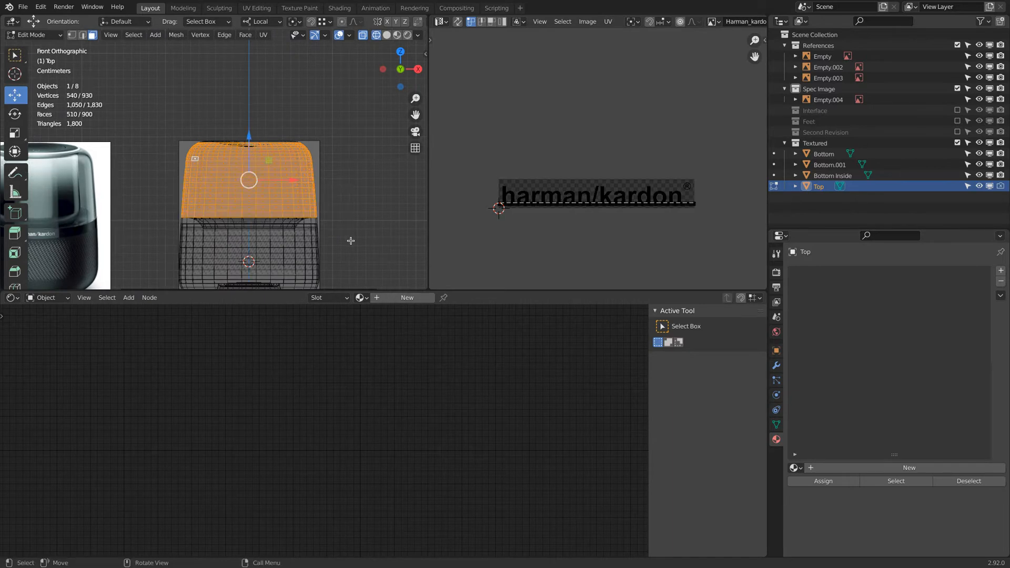
Add a material slot with the existing Plastic Bump material to Top and switch the viewport to Material Preview
click(1001, 272)
click(795, 468)
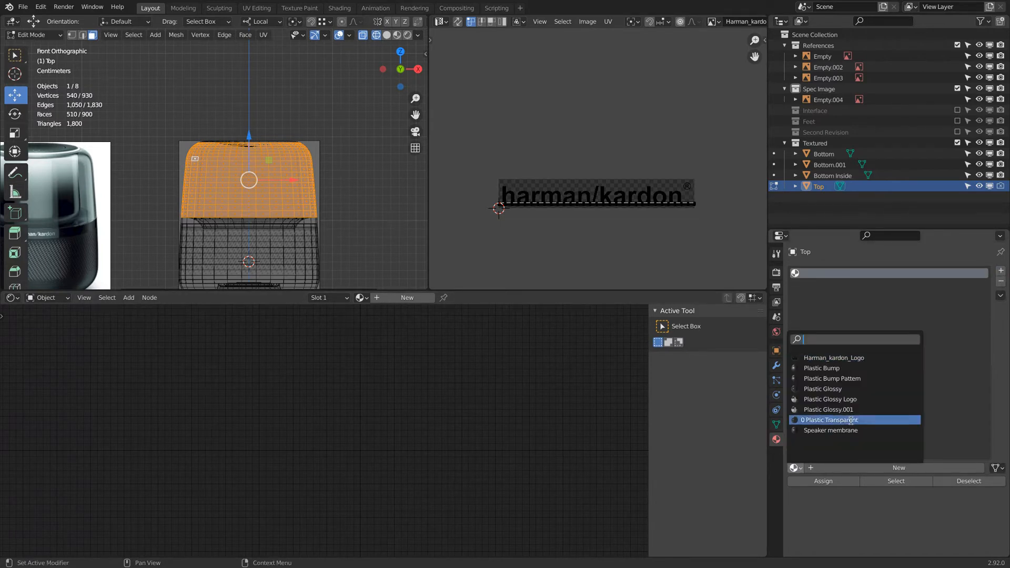
click(845, 368)
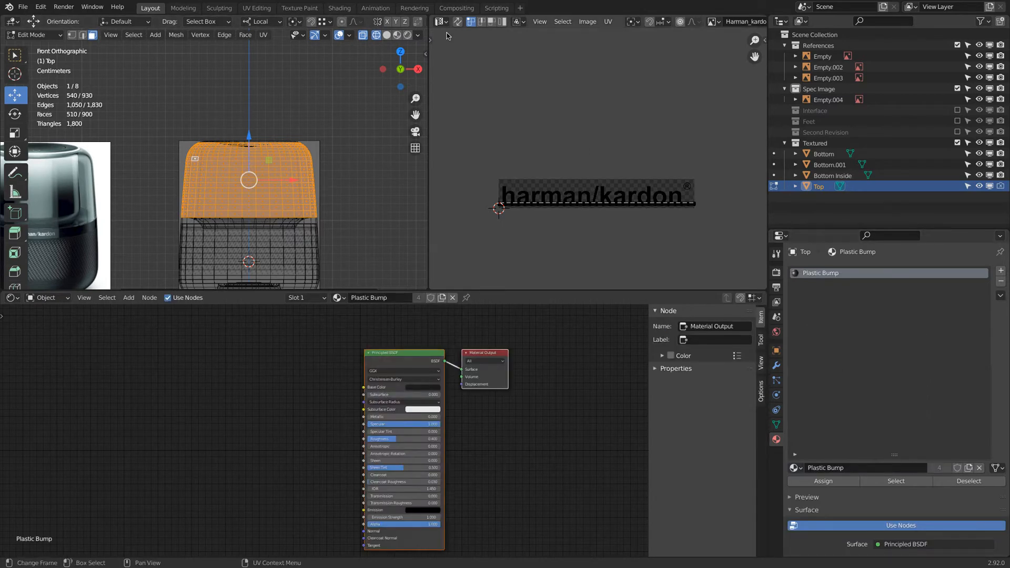
click(397, 34)
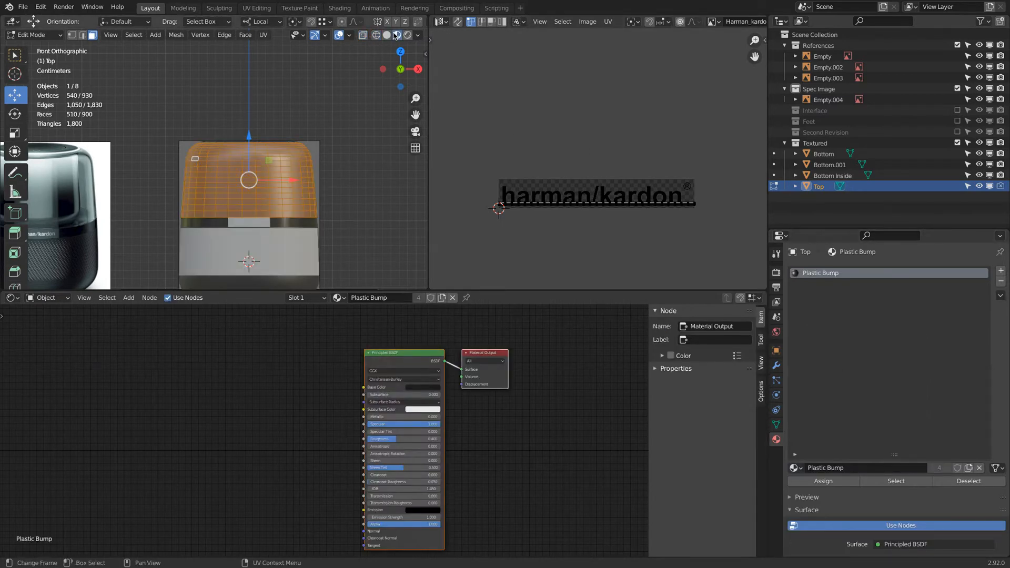
Create a new material named Plastic Transparent in a second slot and assign it to the selected faces
click(1001, 271)
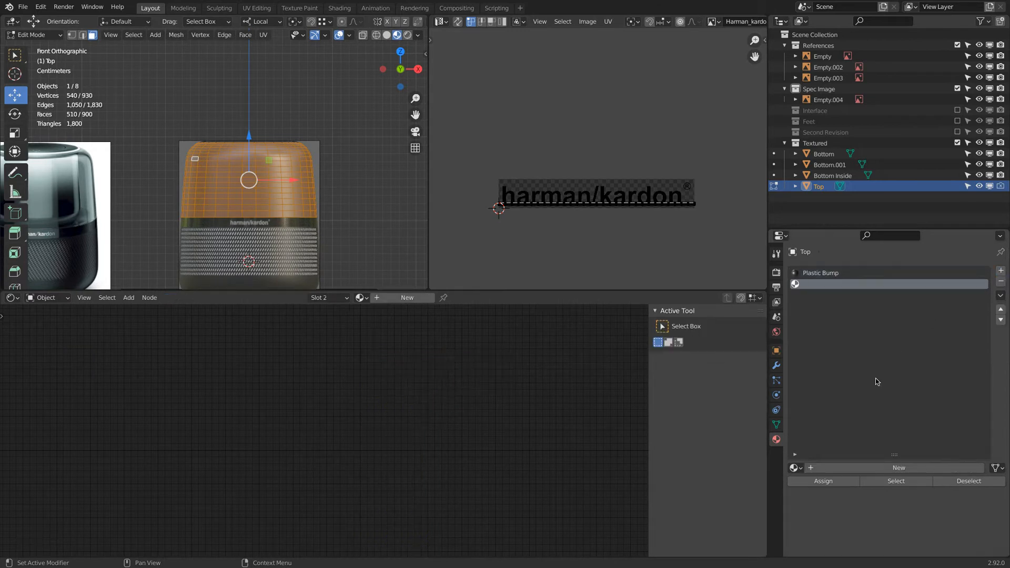
click(796, 468)
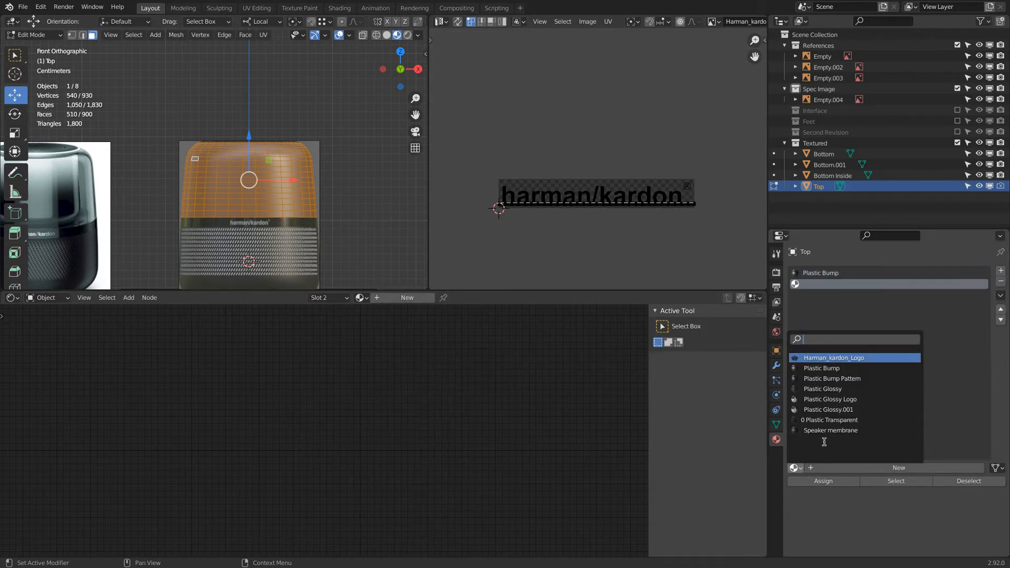
click(870, 468)
click(861, 469)
text(Plastic Tras)
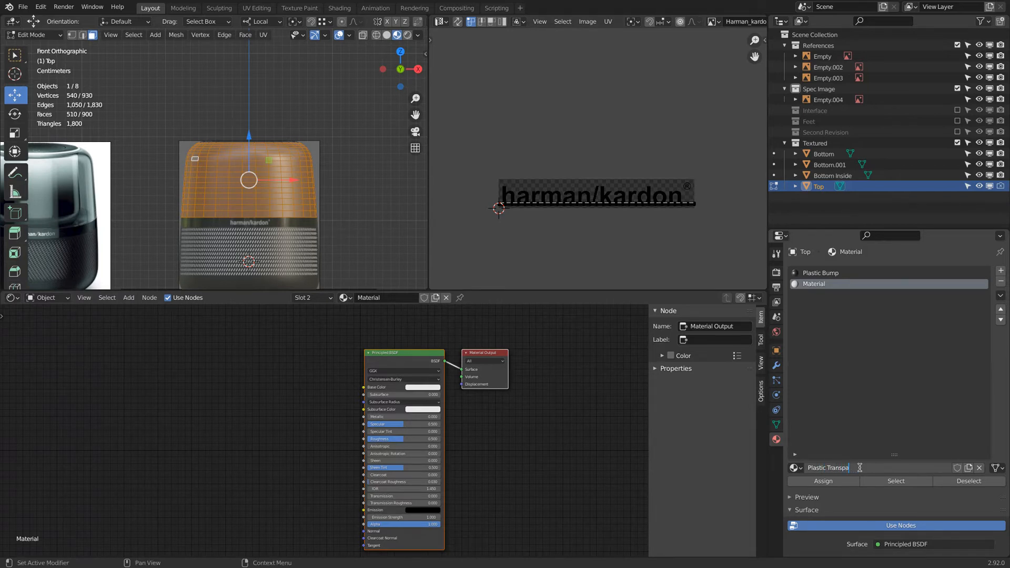
text(sparent)
key(Return)
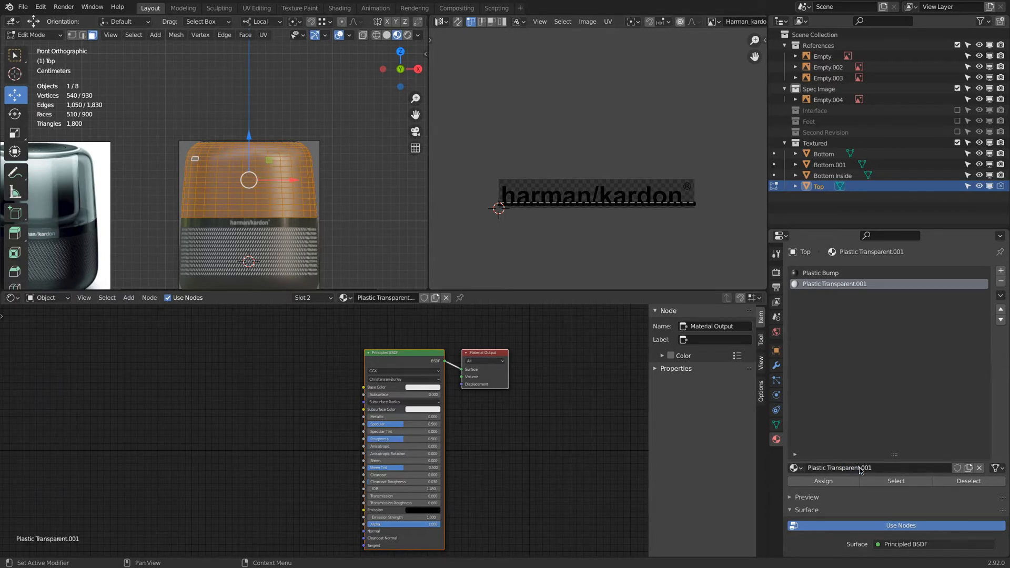
double_click(880, 468)
key(BackSpace)
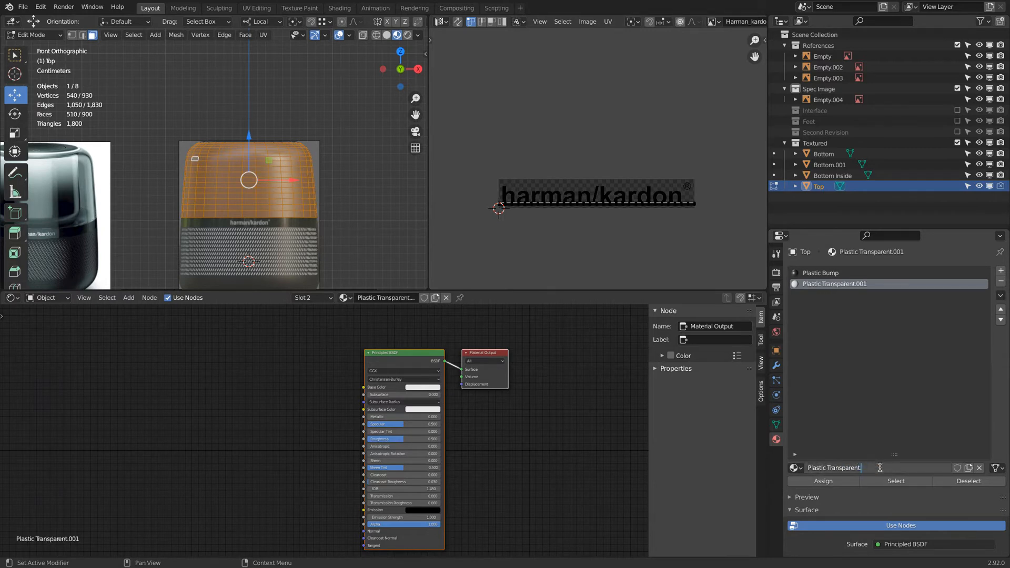
key(Return)
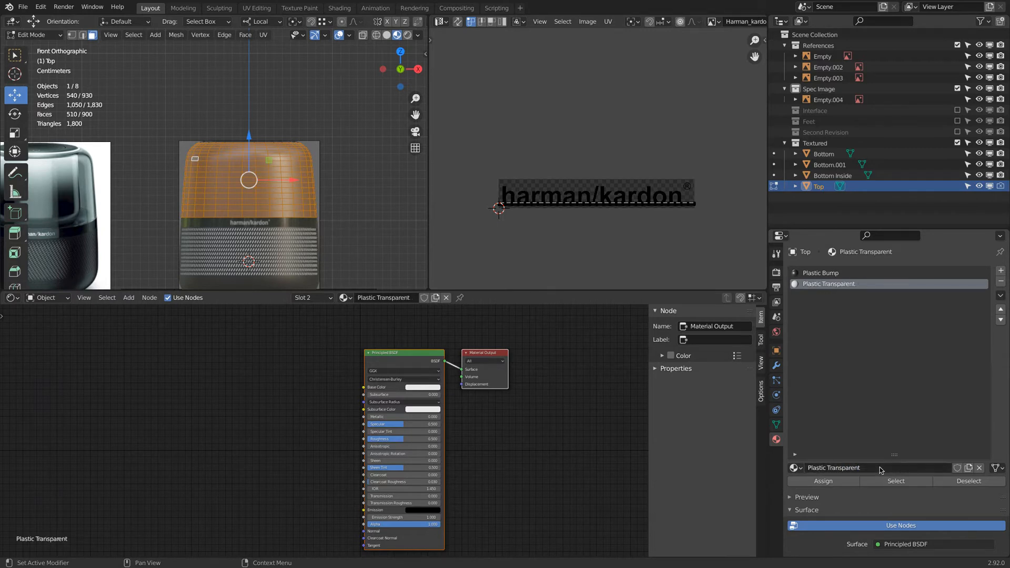
click(835, 482)
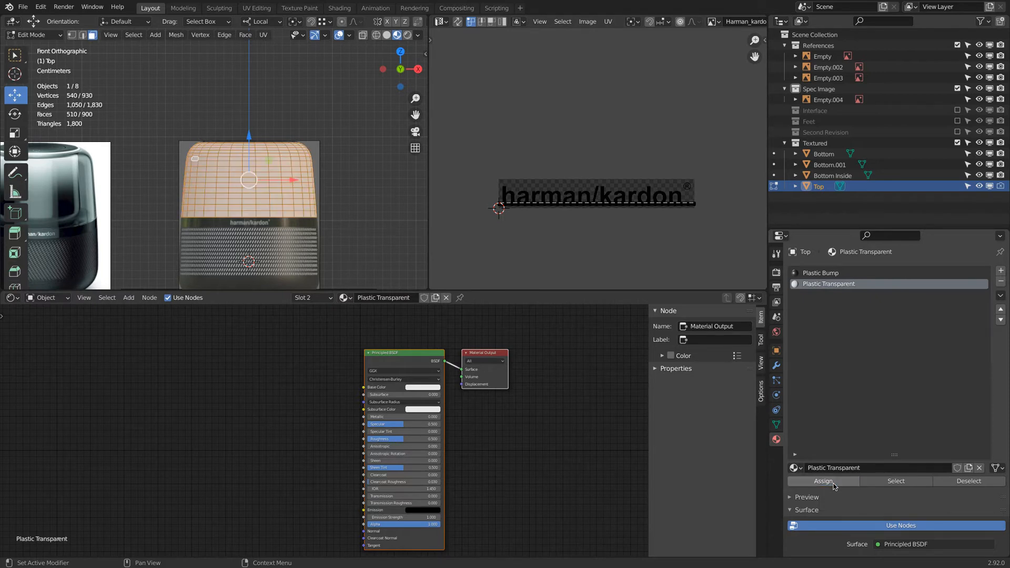
Copy the dark base color of the Plastic Bump material to the Plastic Transparent material's base color
click(843, 274)
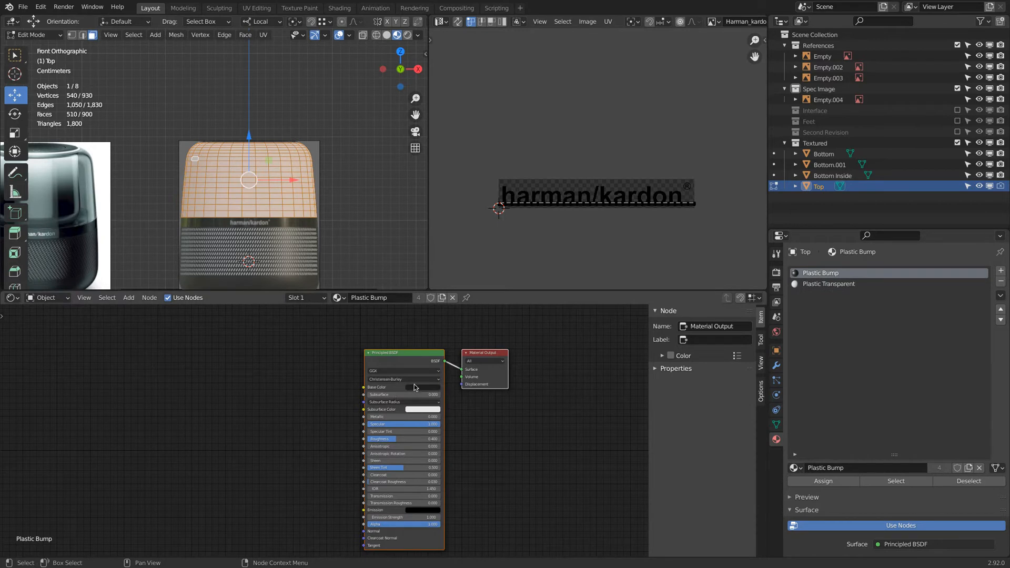
scroll(419, 392, up, 2)
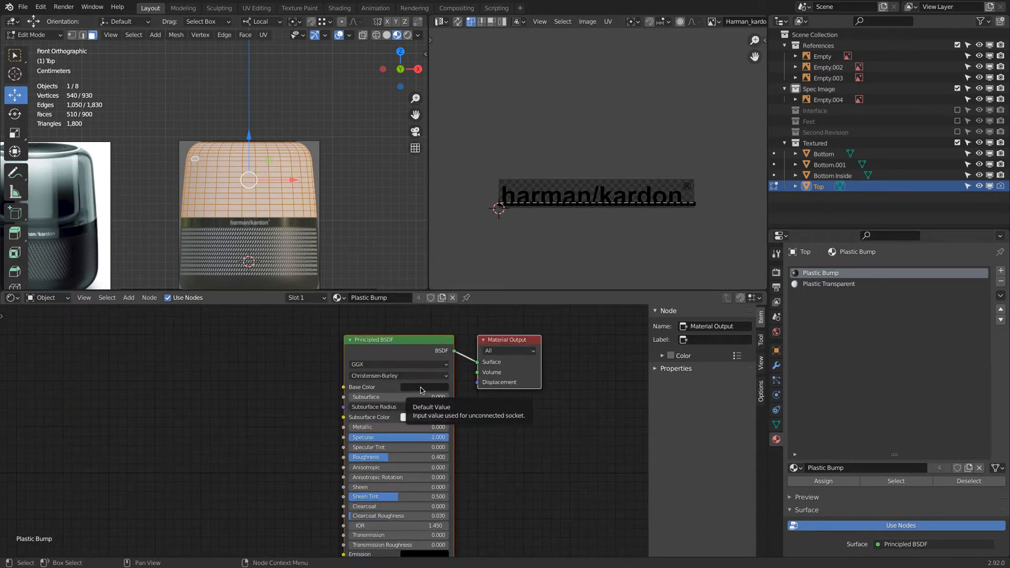
click(840, 285)
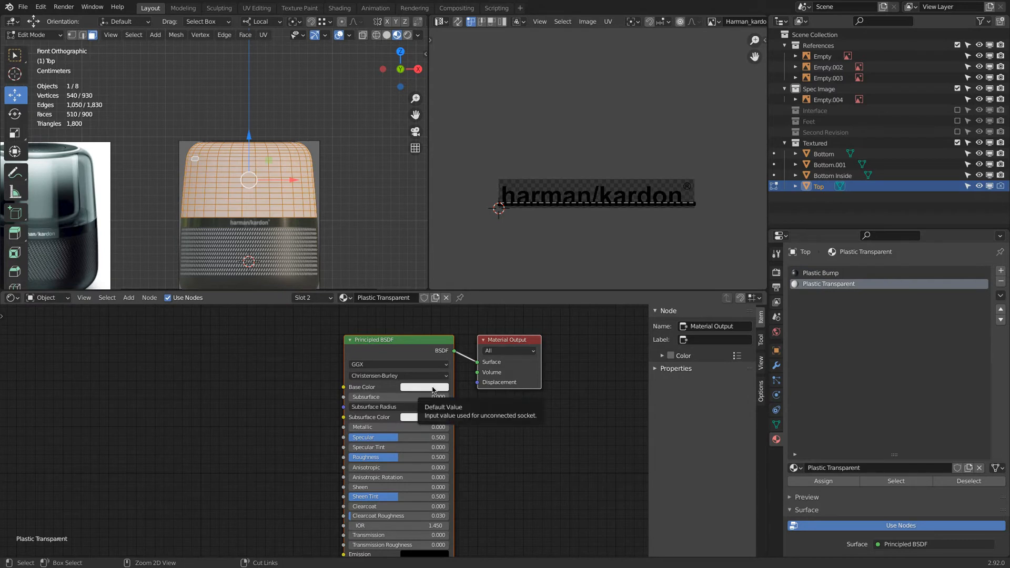
key(ctrl+v)
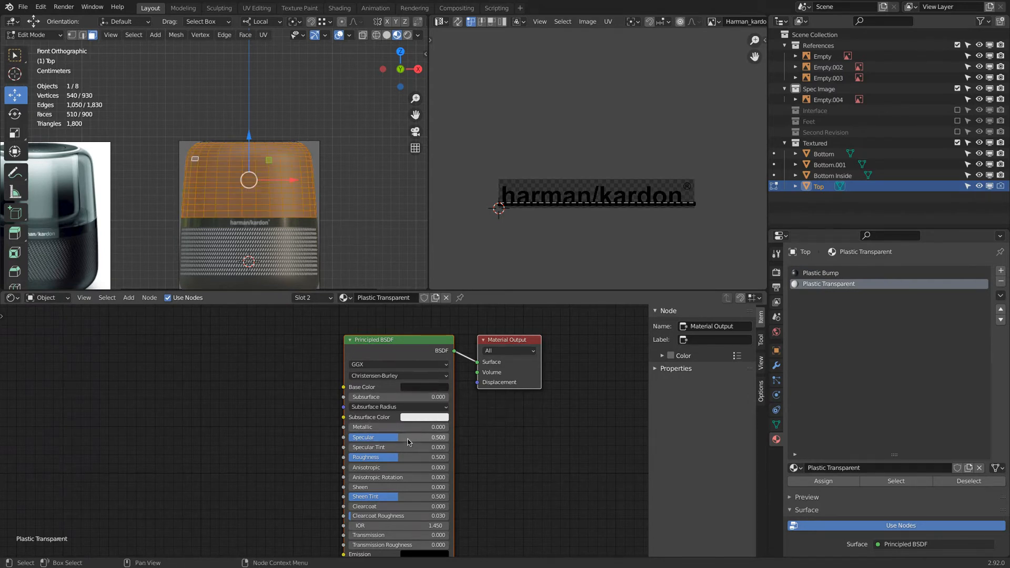
Set the Plastic Transparent material's specular to 1.000 and roughness to 0.100, and return to Object Mode
drag(408, 438, 638, 437)
click(380, 458)
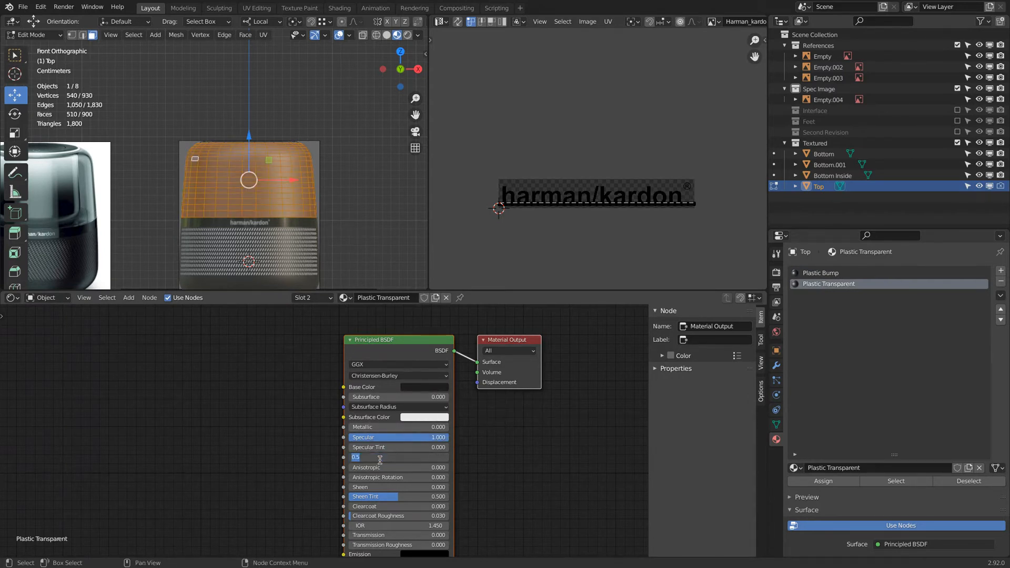
key(Return)
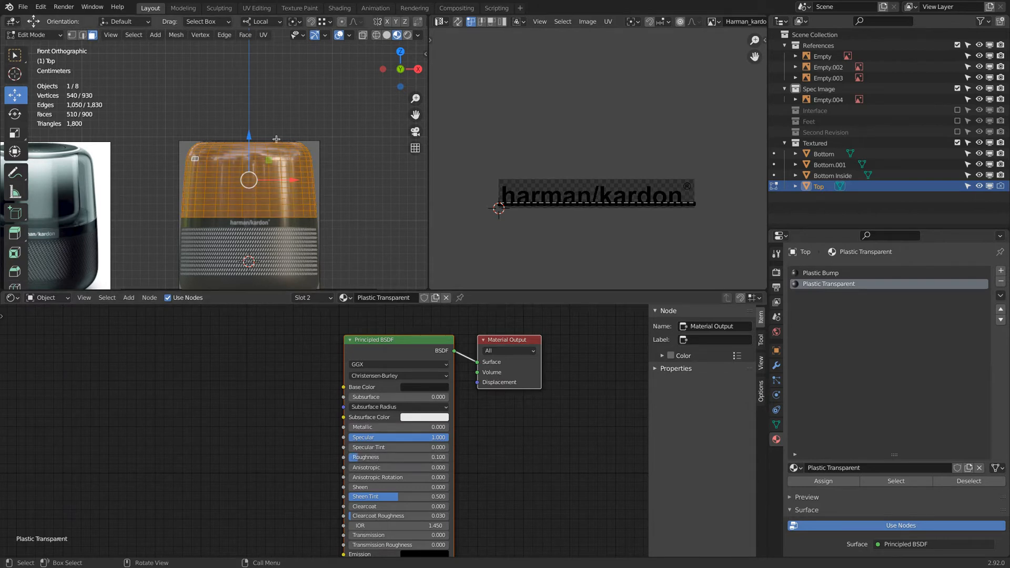
scroll(276, 140, up, 3)
key(Tab)
shift+middle_drag(277, 139, 277, 66)
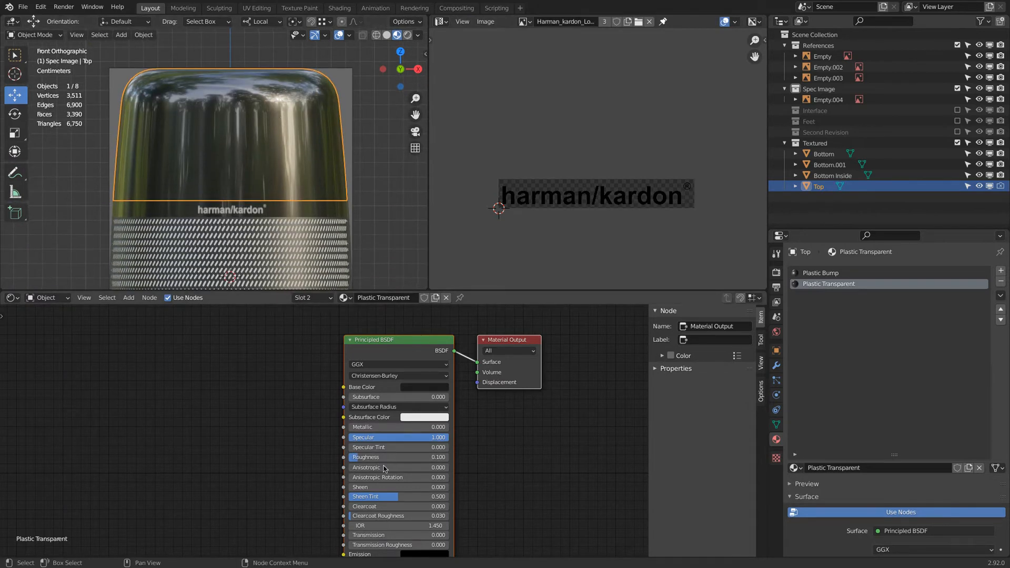
Set the Plastic Transparent material's blend mode to Alpha Blend and its alpha to about 0.548
scroll(383, 462, down, 1)
scroll(382, 464, down, 2)
middle_drag(334, 506, 319, 429)
scroll(342, 496, up, 5)
drag(429, 469, 404, 467)
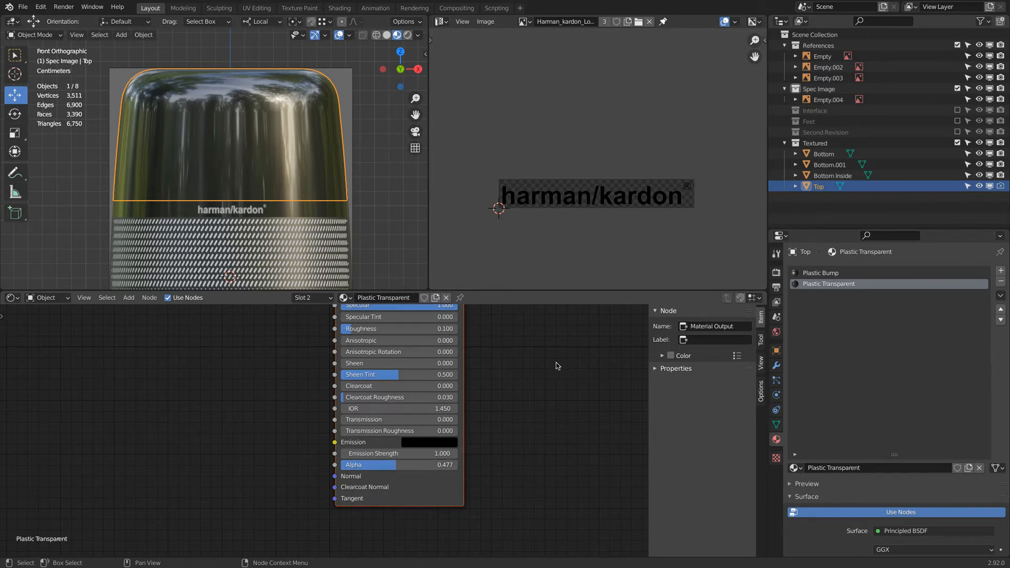
scroll(876, 306, down, 20)
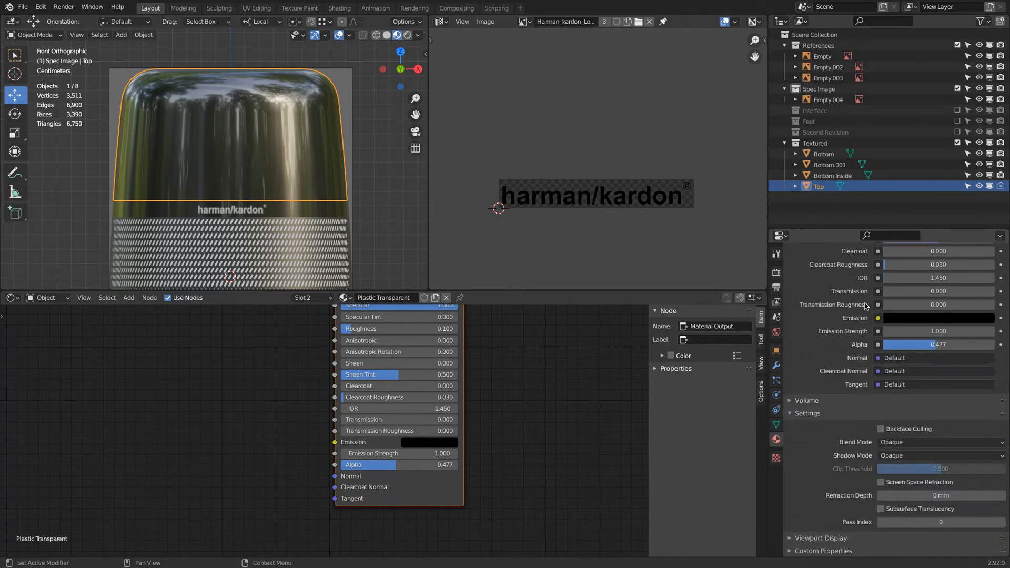
click(895, 443)
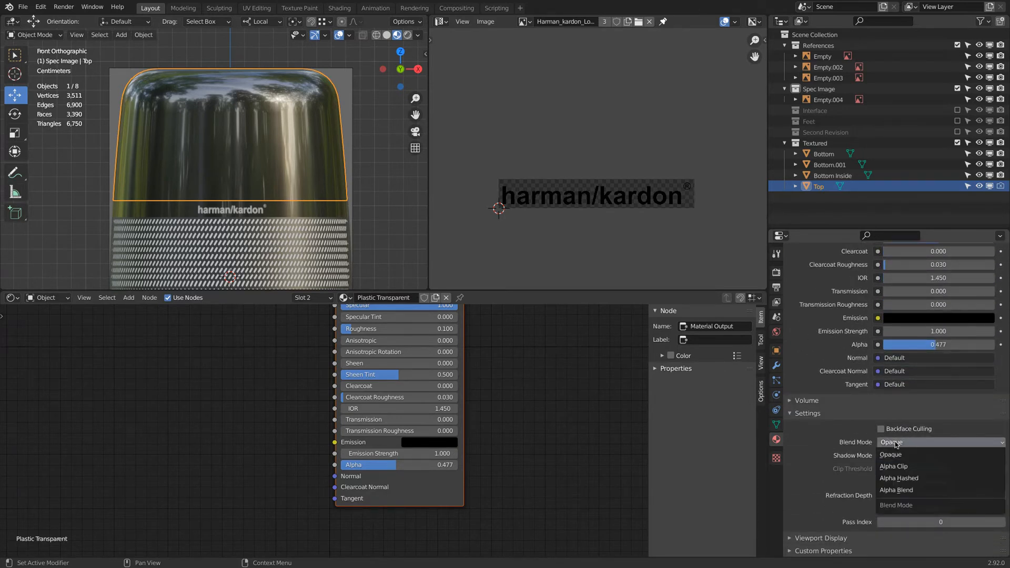
click(940, 494)
mouse_move(425, 466)
mouse_down()
mouse_move(498, 470)
mouse_move(396, 477)
mouse_move(495, 478)
mouse_move(434, 478)
mouse_up()
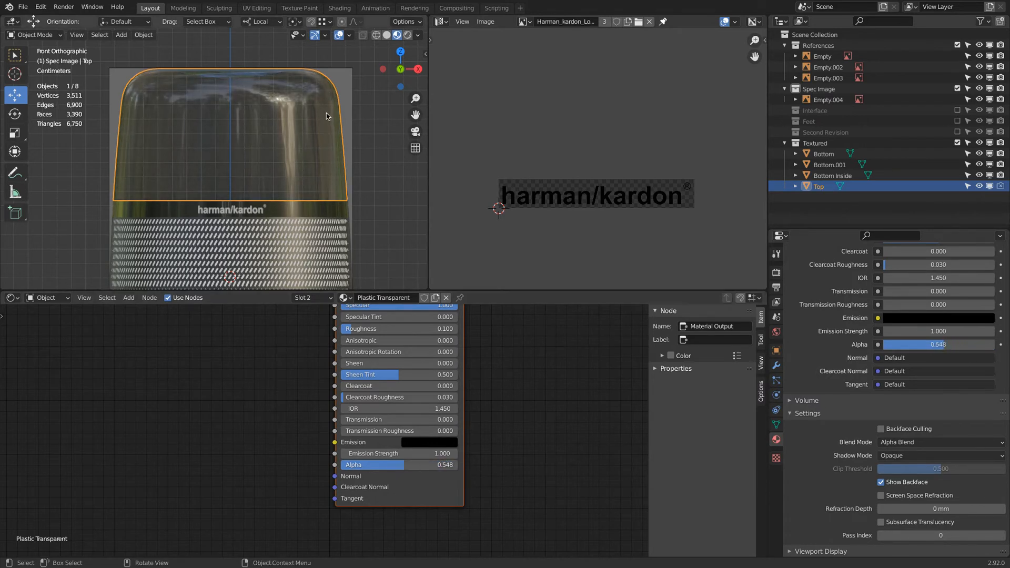
middle_drag(326, 112, 295, 131)
scroll(294, 128, down, 5)
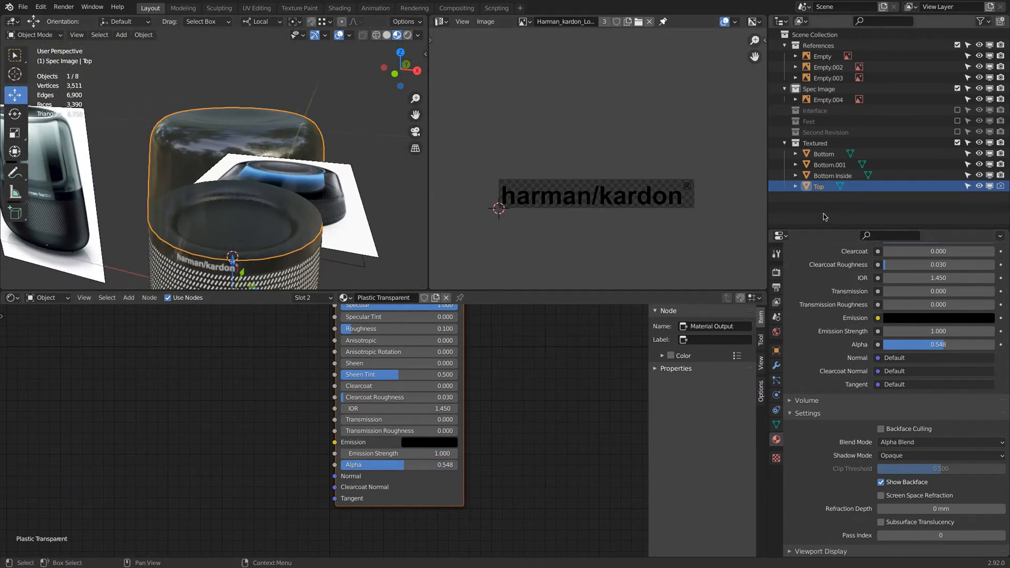
Set the world background strength to 0.500 and switch the viewport to Rendered shading
click(776, 272)
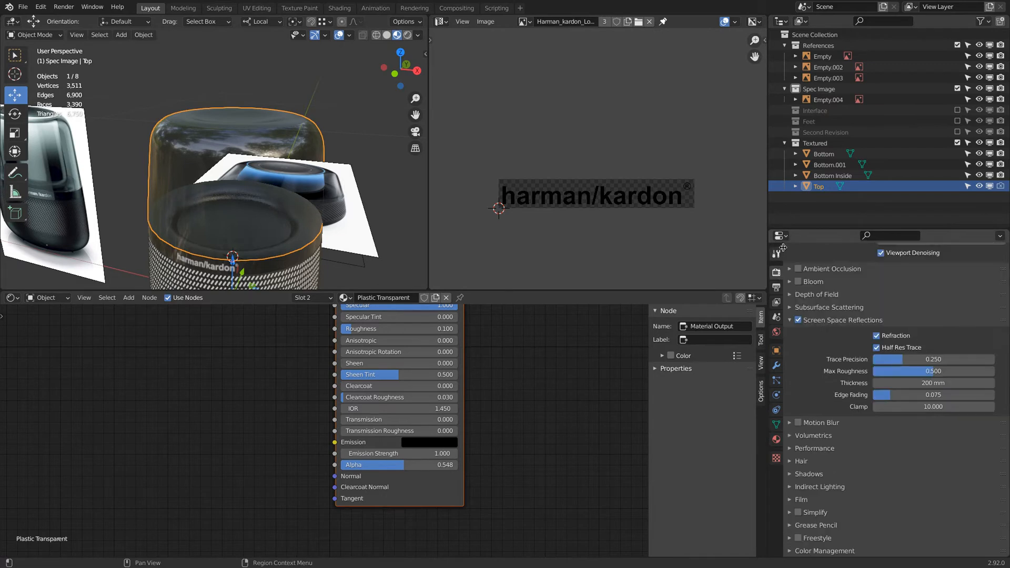
click(776, 331)
double_click(940, 353)
text(0.0)
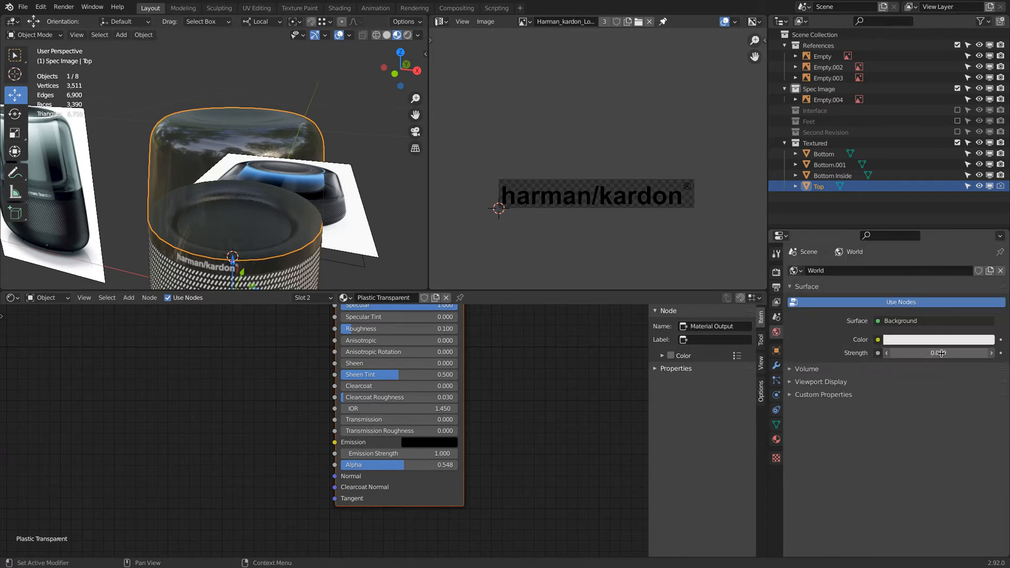
key(BackSpace)
key(BackSpace)
key(BackSpace)
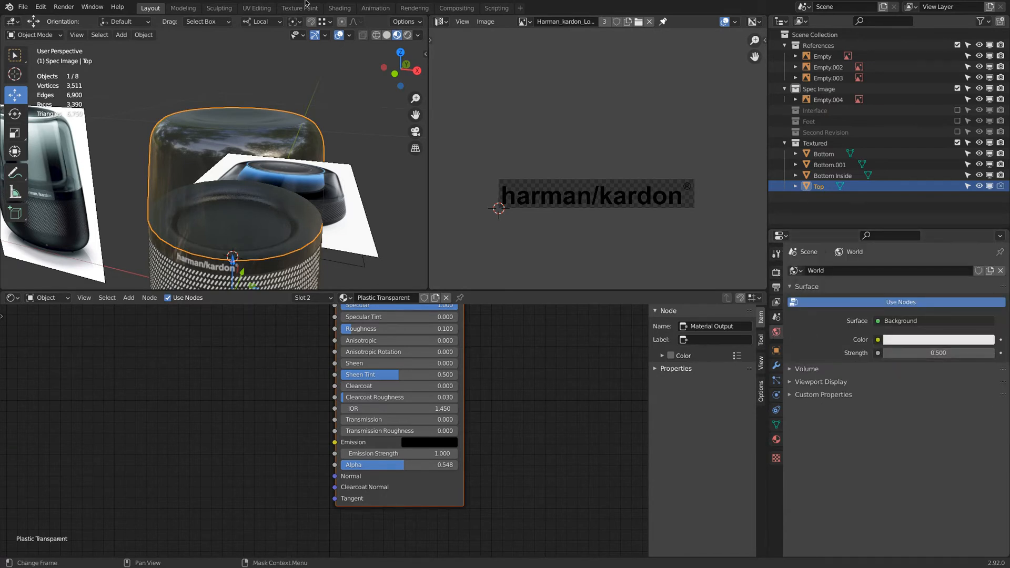
click(408, 35)
middle_drag(334, 182, 327, 124)
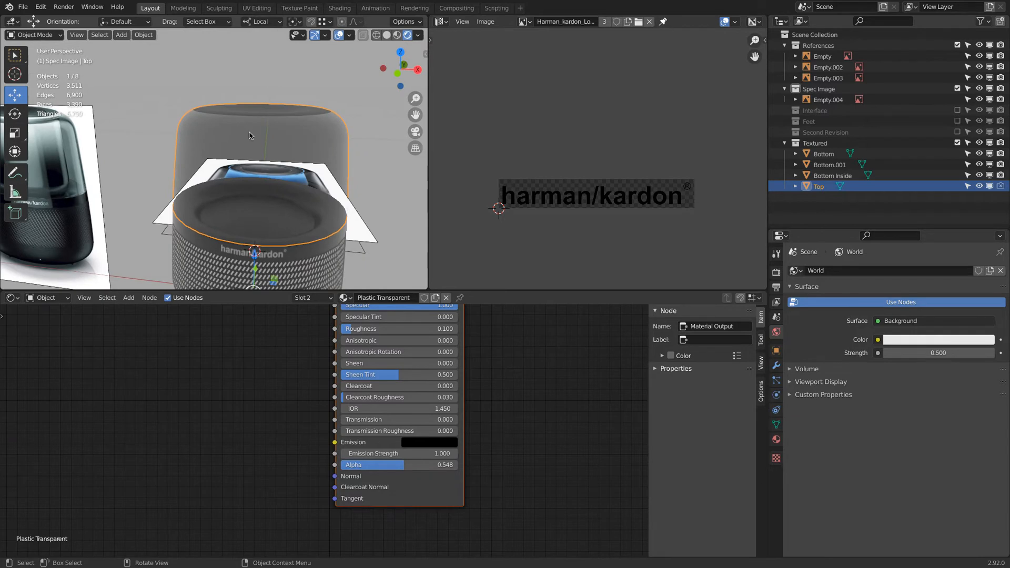
Try the Cycles render engine on the transparent housing and switch back to Eevee
click(776, 272)
click(890, 271)
click(895, 307)
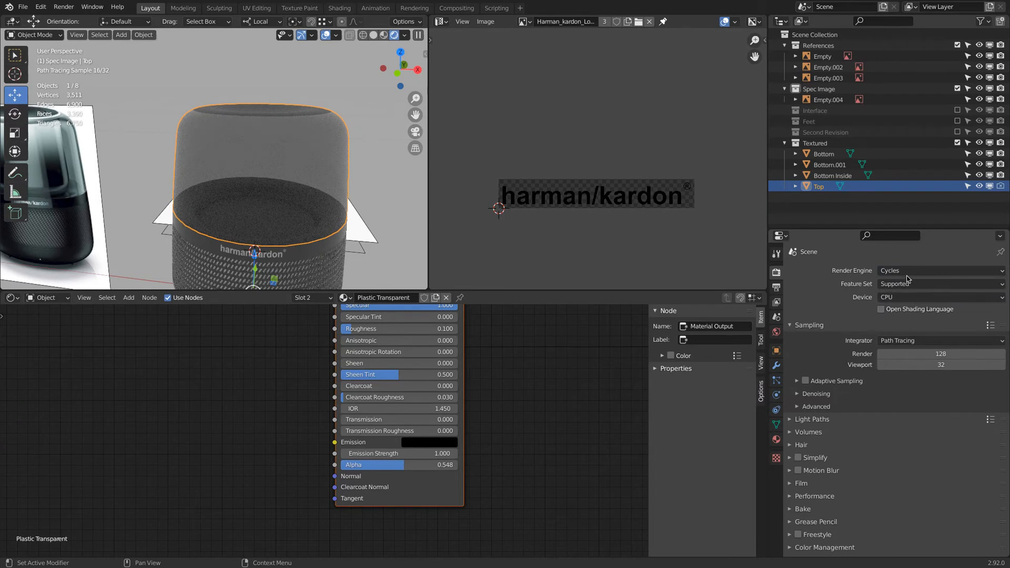
click(908, 272)
click(908, 284)
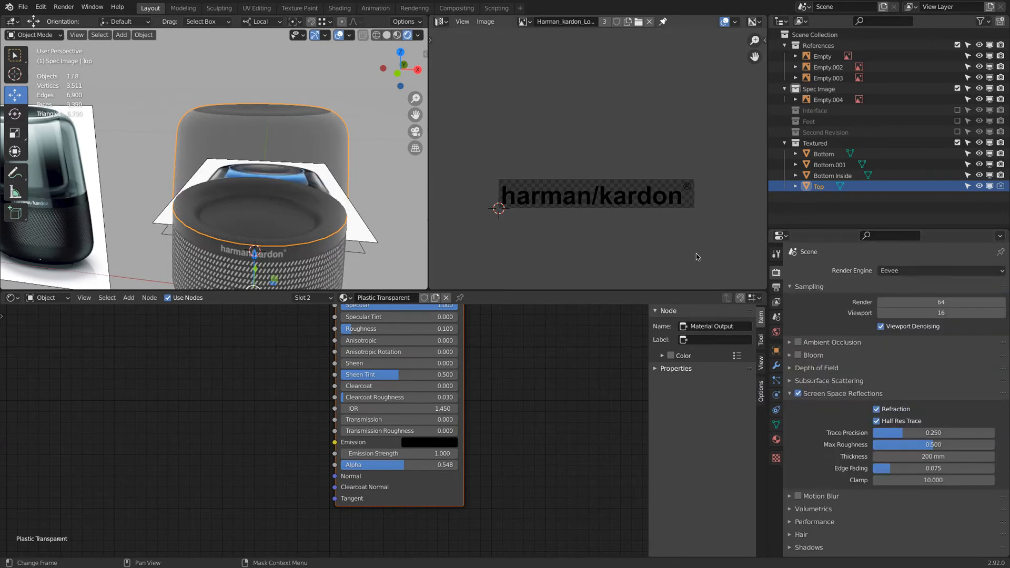
Set the world background strength to 0.1 and return the viewport to Material Preview shading
click(777, 331)
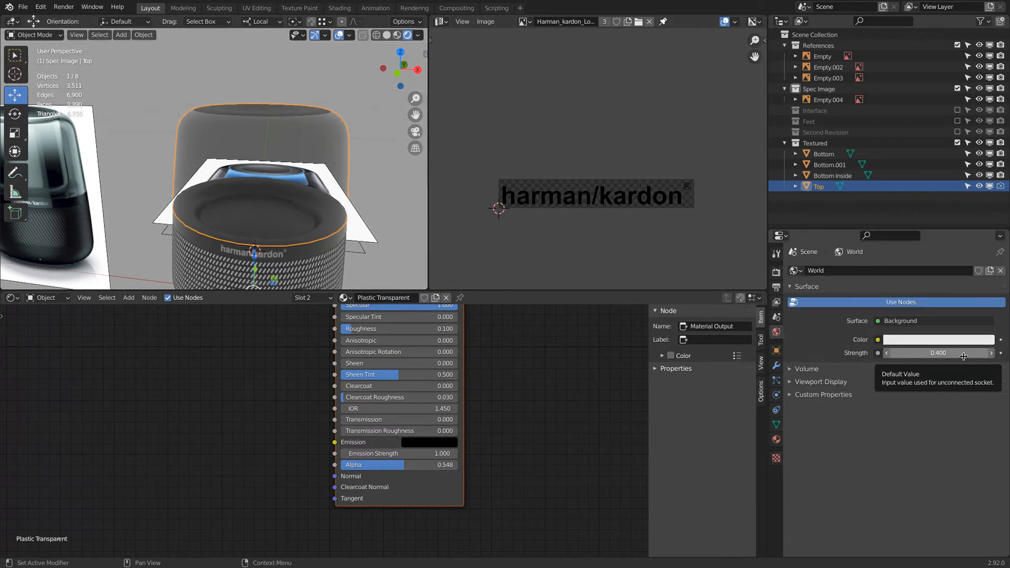
drag(964, 357, 859, 363)
click(948, 351)
text(0.1)
key(Return)
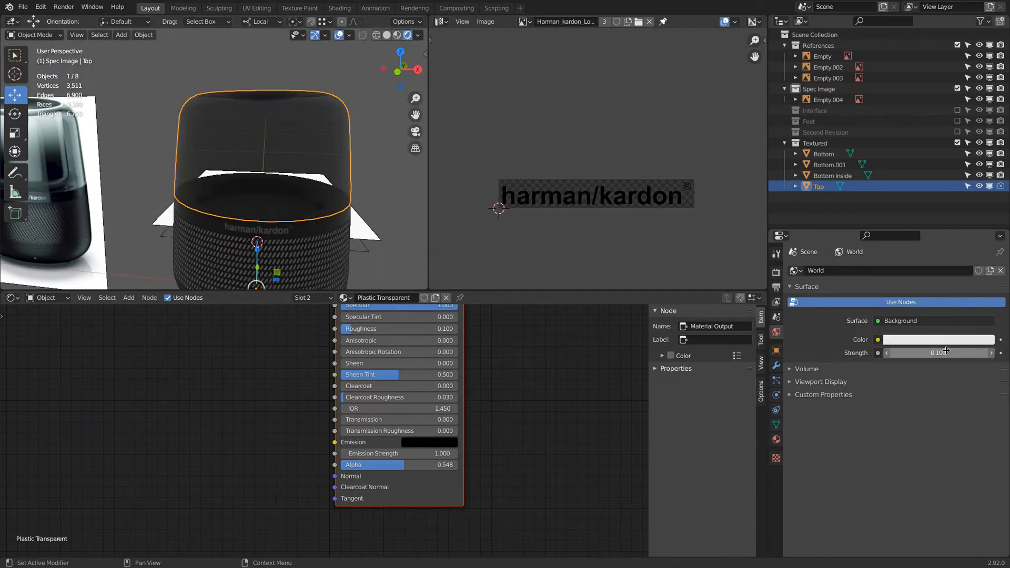
click(396, 35)
scroll(277, 121, down, 2)
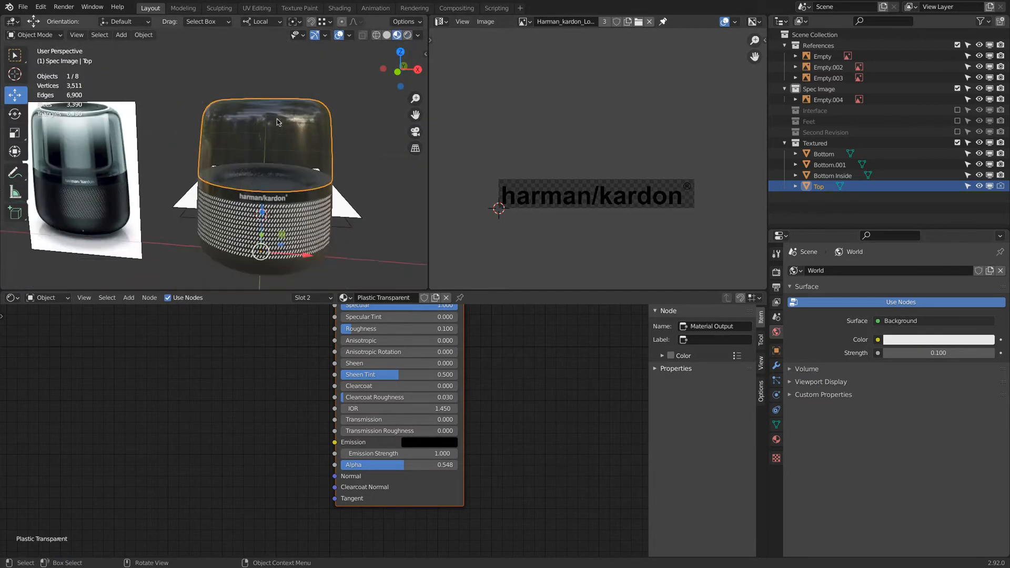
scroll(277, 122, down, 3)
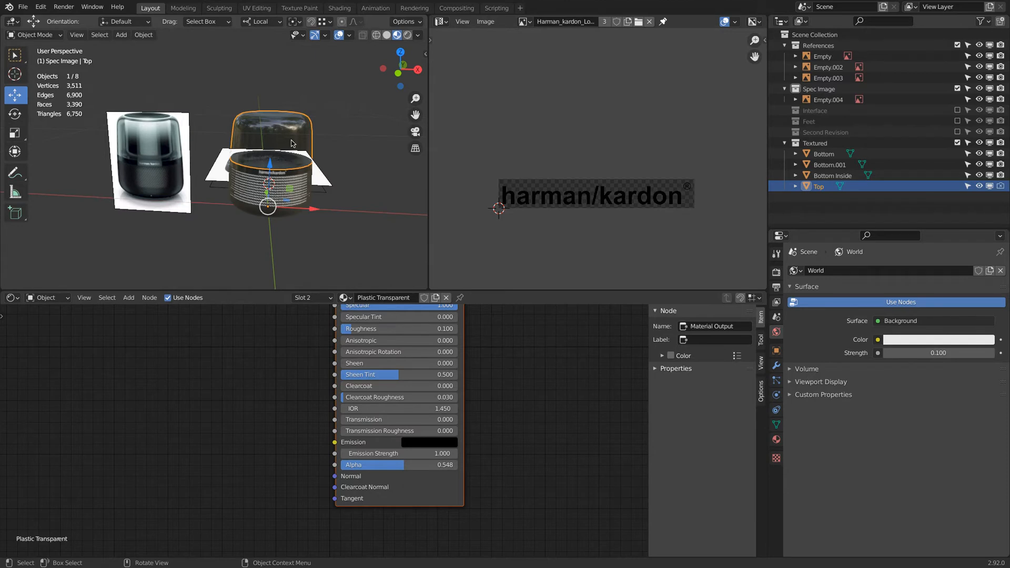
Toggle Screen Space Refraction on and off in the Plastic Transparent material's settings
click(776, 272)
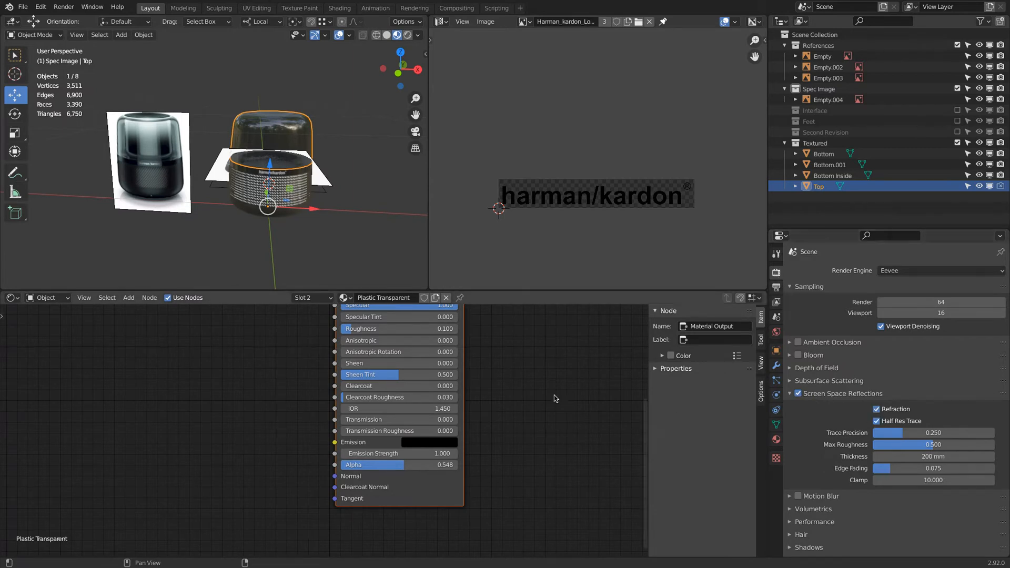
click(777, 441)
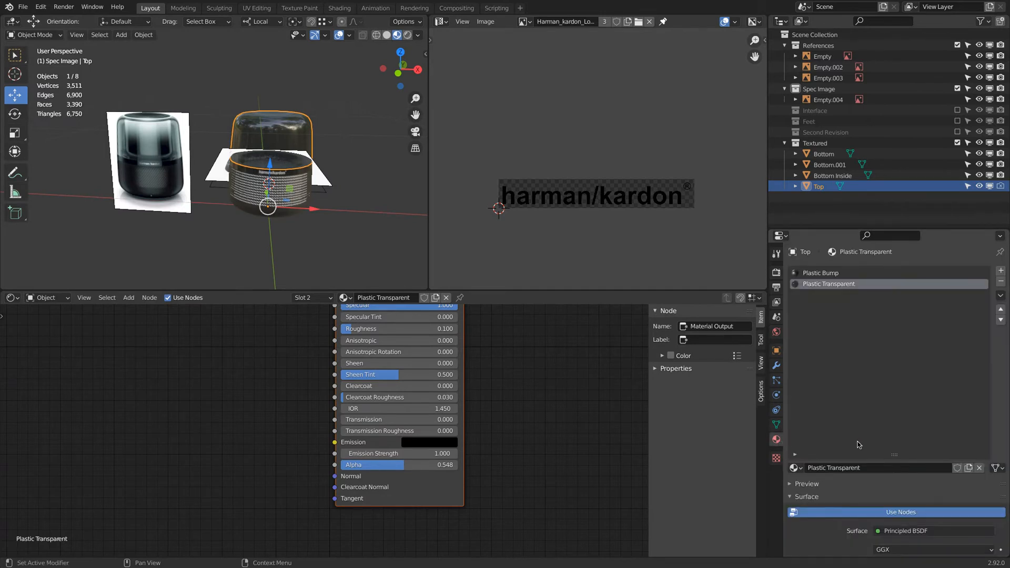
scroll(862, 440, down, 15)
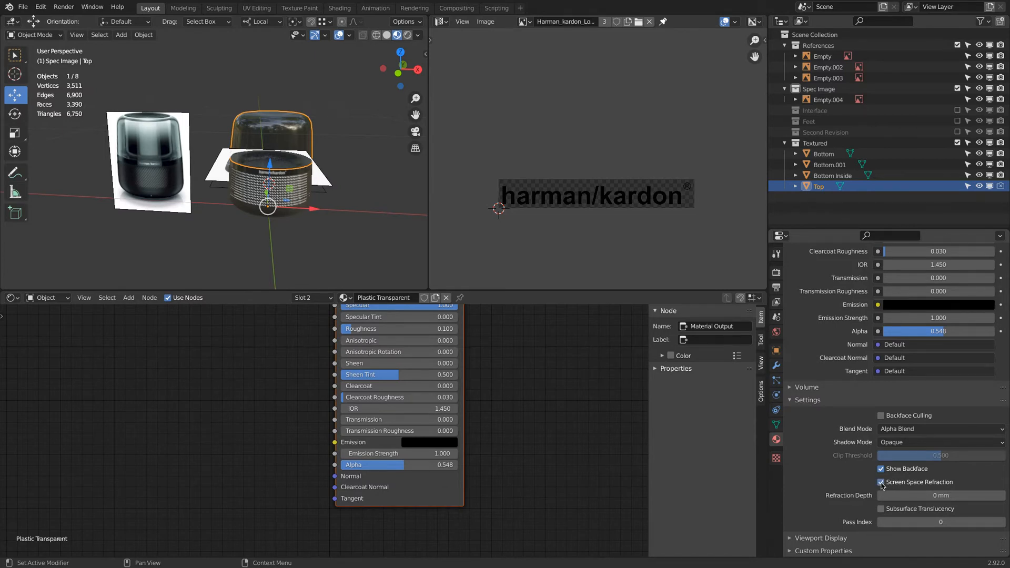
click(882, 483)
Move the Principled BSDF node well away from the Material Output node and disconnect it from the Surface input
scroll(473, 418, down, 3)
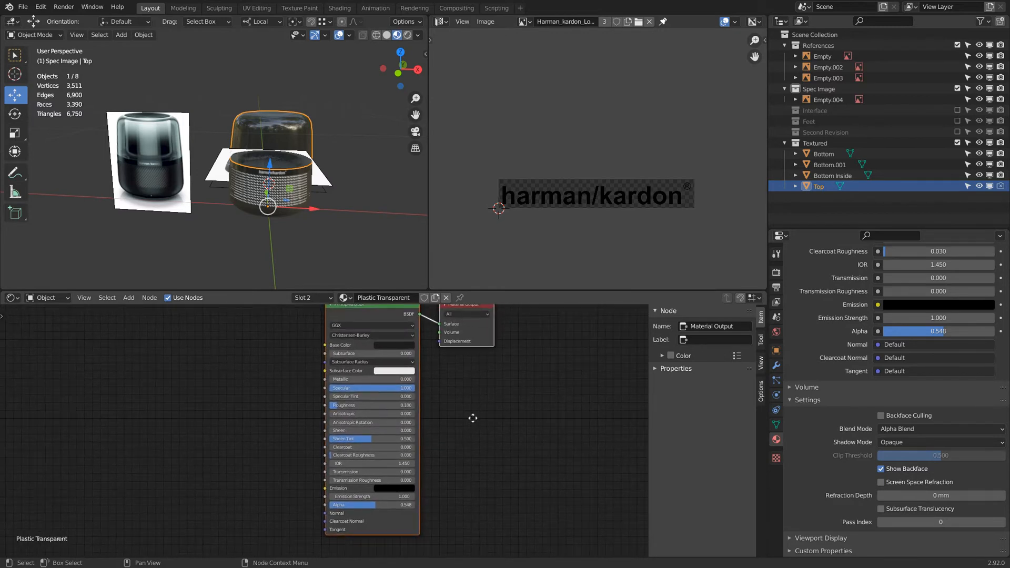
drag(392, 348, 180, 350)
drag(448, 361, 348, 371)
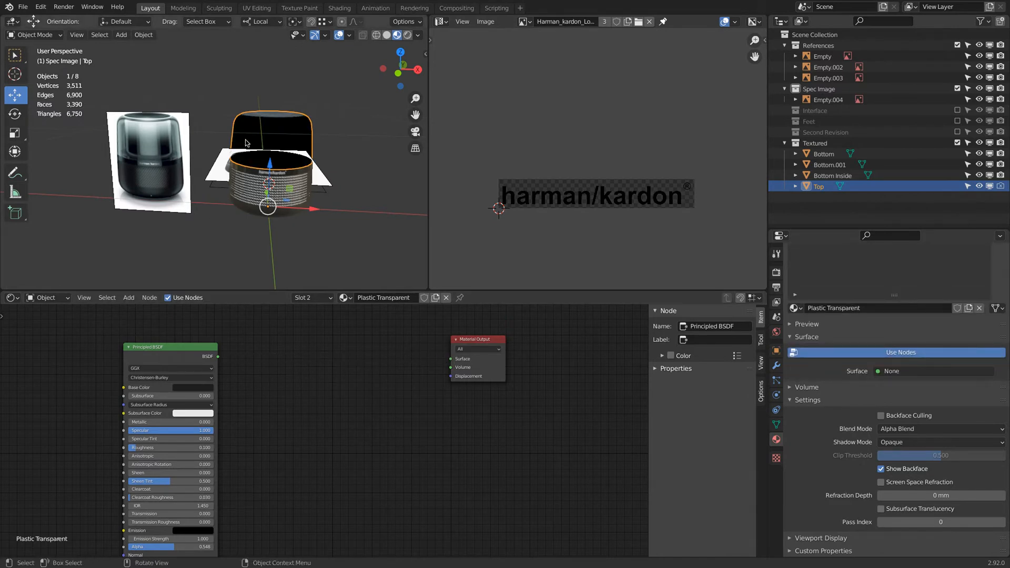
Add a Glass BSDF node between the two nodes and connect it to the Material Output's Surface input
key(shift+a)
mouse_move(329, 391)
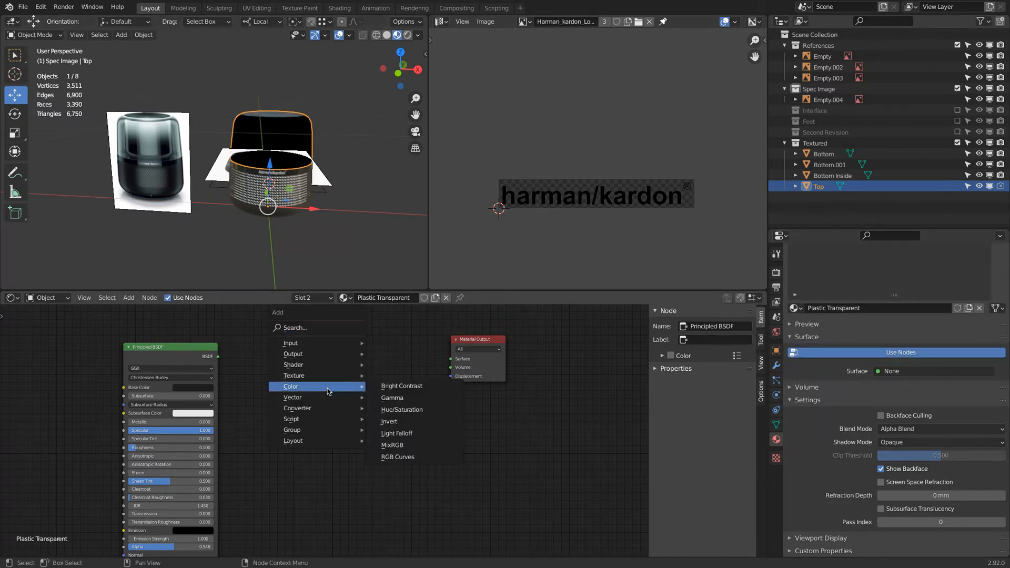
mouse_move(317, 366)
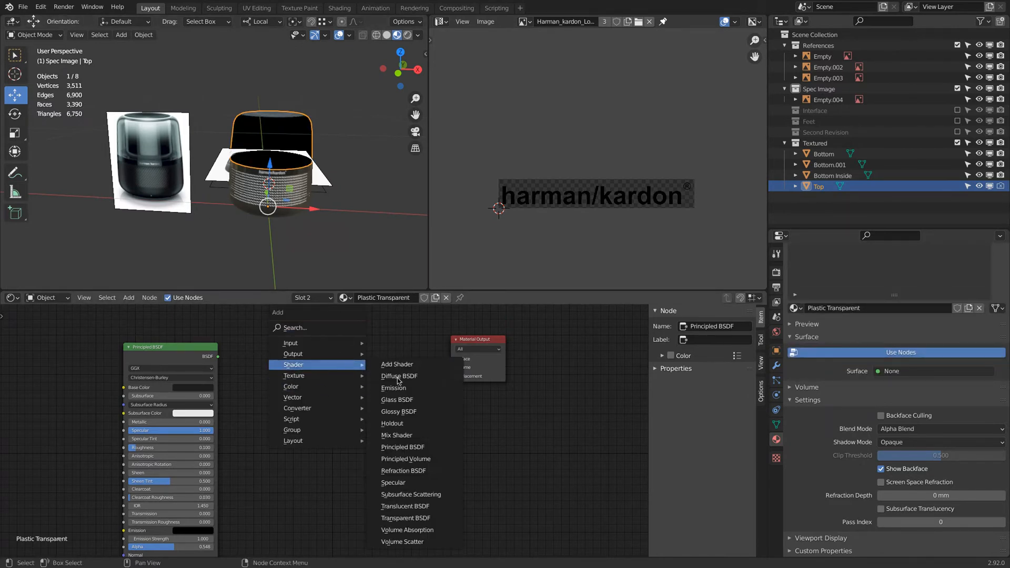
click(417, 401)
click(363, 371)
drag(383, 373, 451, 359)
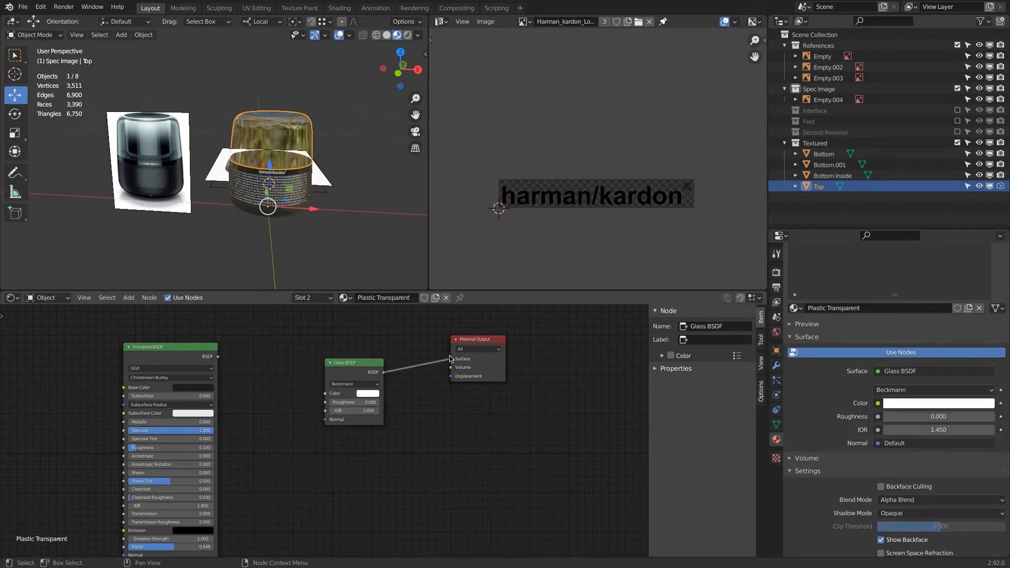
scroll(313, 179, up, 4)
mouse_move(313, 179)
middle_down()
mouse_move(315, 200)
mouse_move(318, 179)
middle_up()
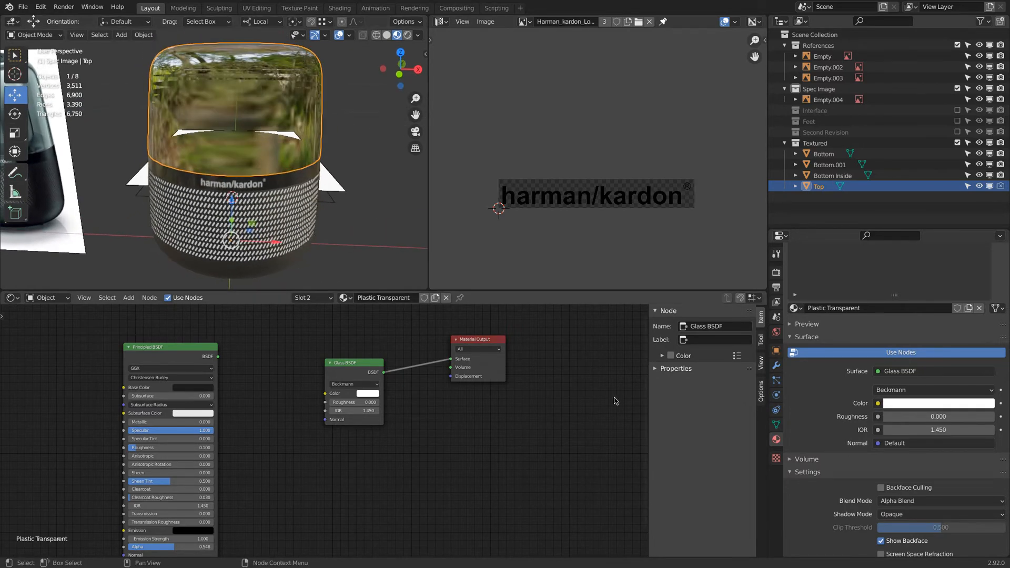
Enable Screen Space Refraction for the Plastic Transparent material and set the Glass BSDF's IOR to 1.350
scroll(917, 502, down, 2)
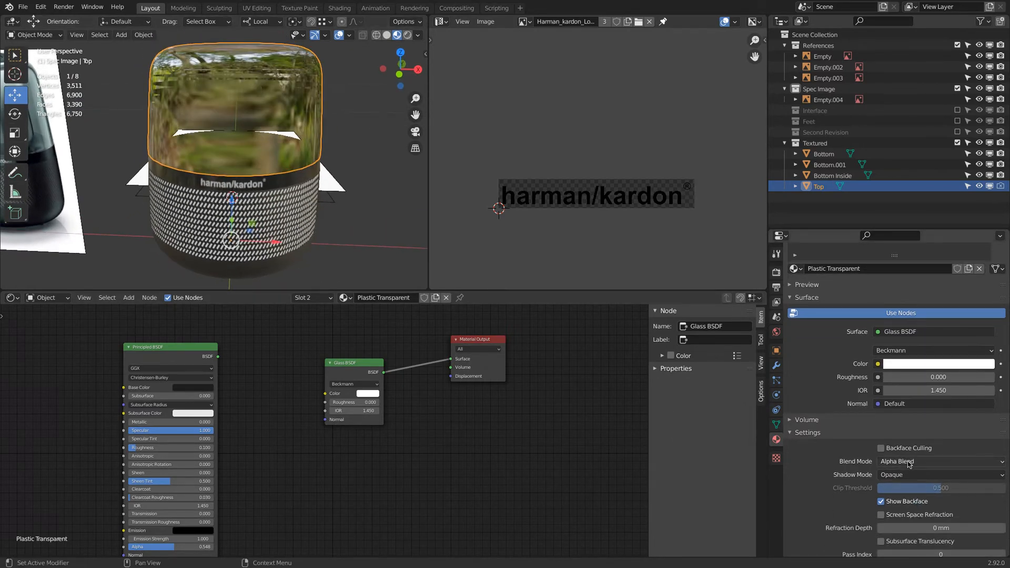
click(882, 515)
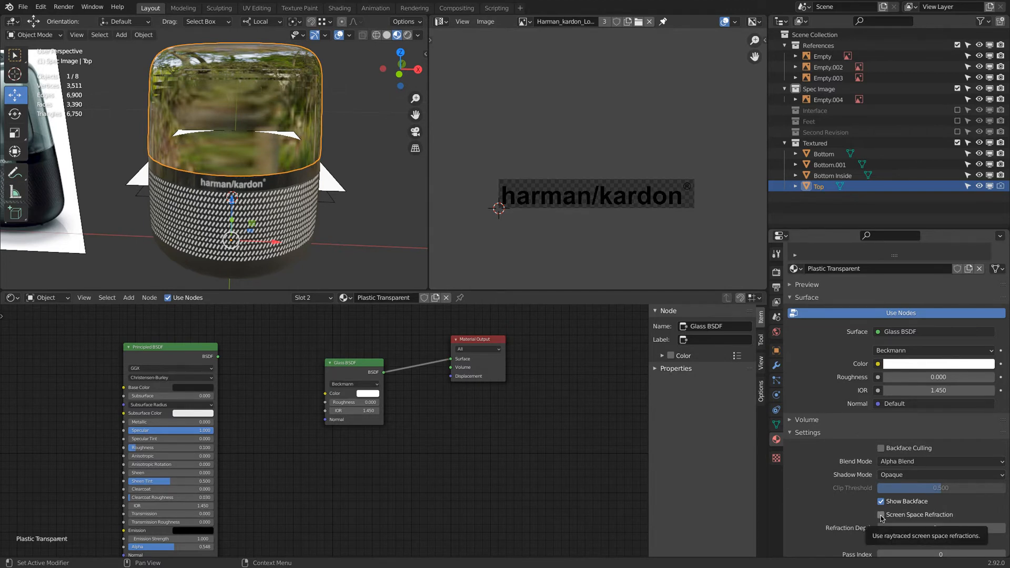
middle_drag(295, 158, 318, 188)
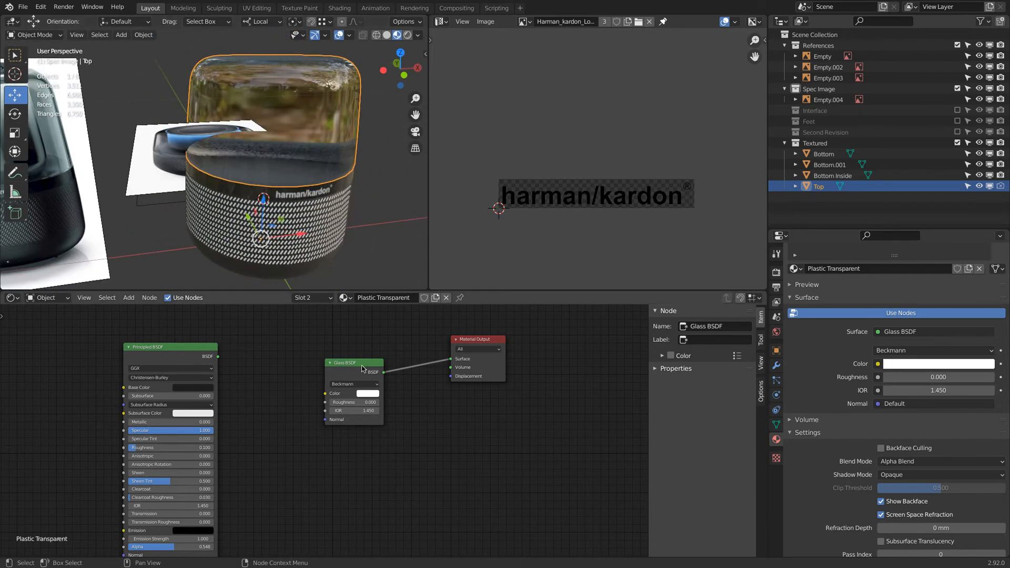
mouse_move(349, 411)
mouse_down()
mouse_move(337, 411)
mouse_move(356, 411)
mouse_up()
middle_drag(325, 238, 303, 235)
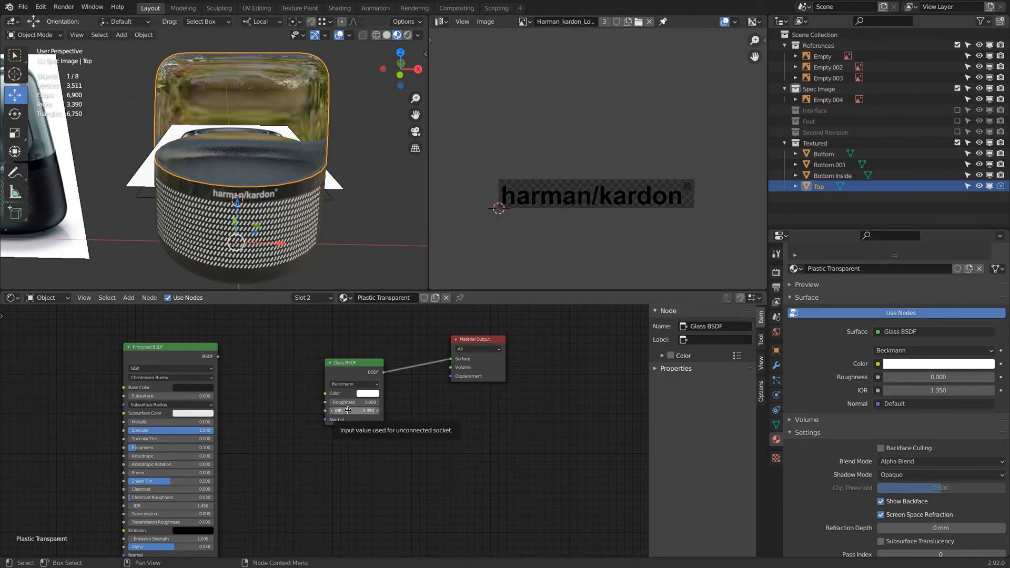
Delete the Glass BSDF node and reconnect the Principled BSDF to the Material Output's Surface input
click(342, 369)
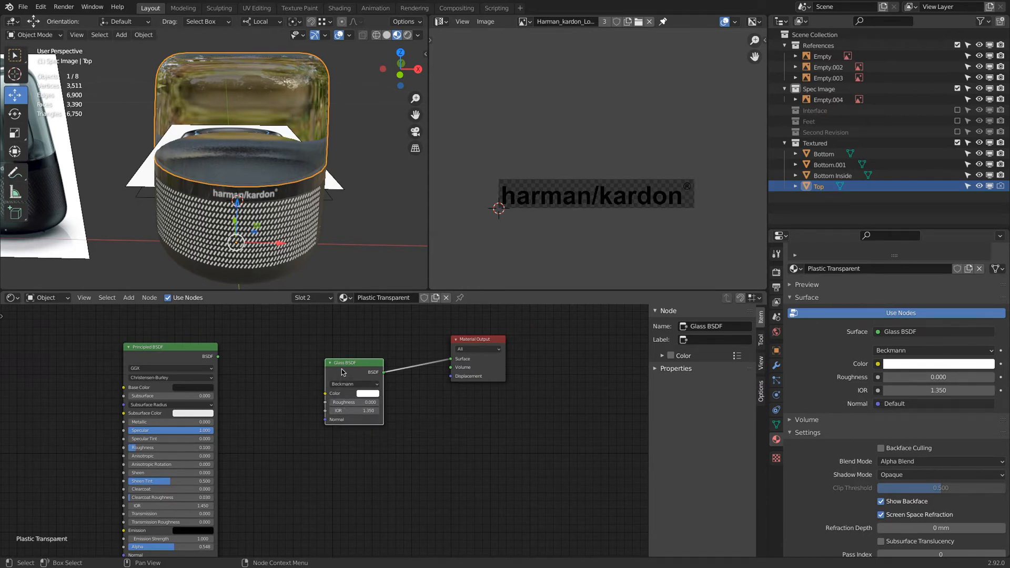
key(x)
drag(218, 357, 451, 359)
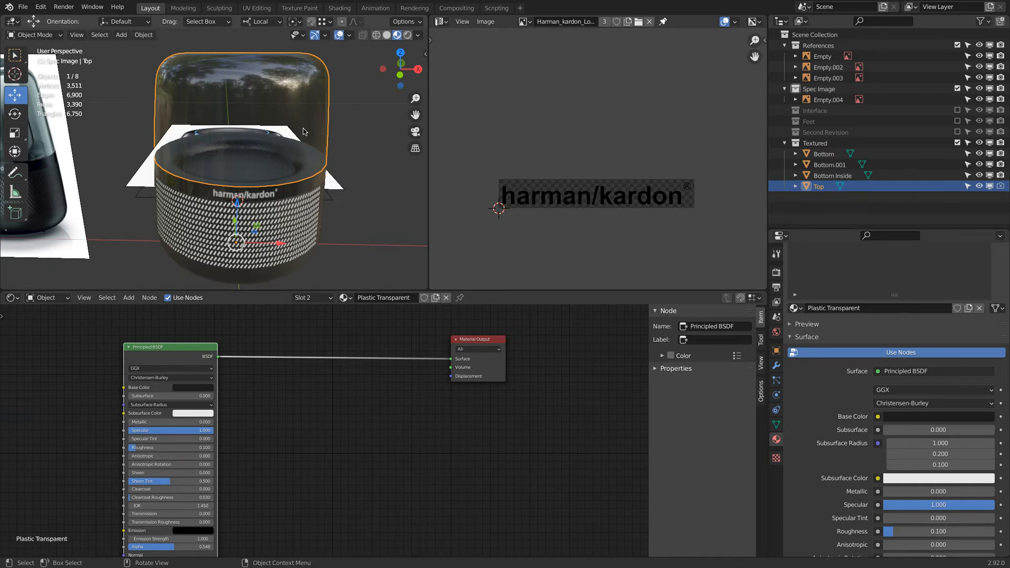
Set the Principled BSDF's roughness to about 0.083 and check the housing from above
mouse_move(152, 448)
mouse_down()
mouse_move(166, 447)
mouse_move(150, 448)
mouse_up()
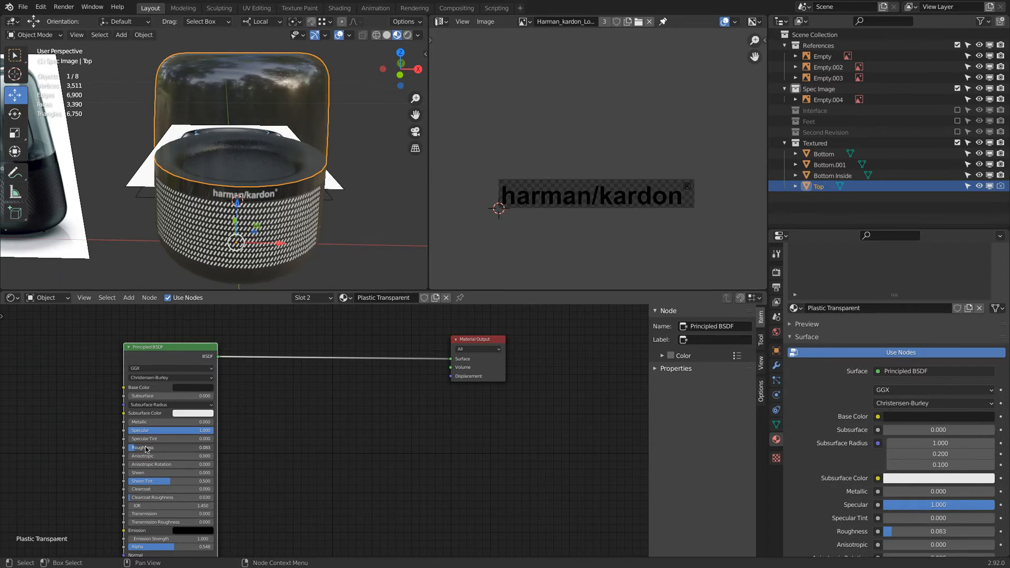
middle_drag(257, 128, 264, 129)
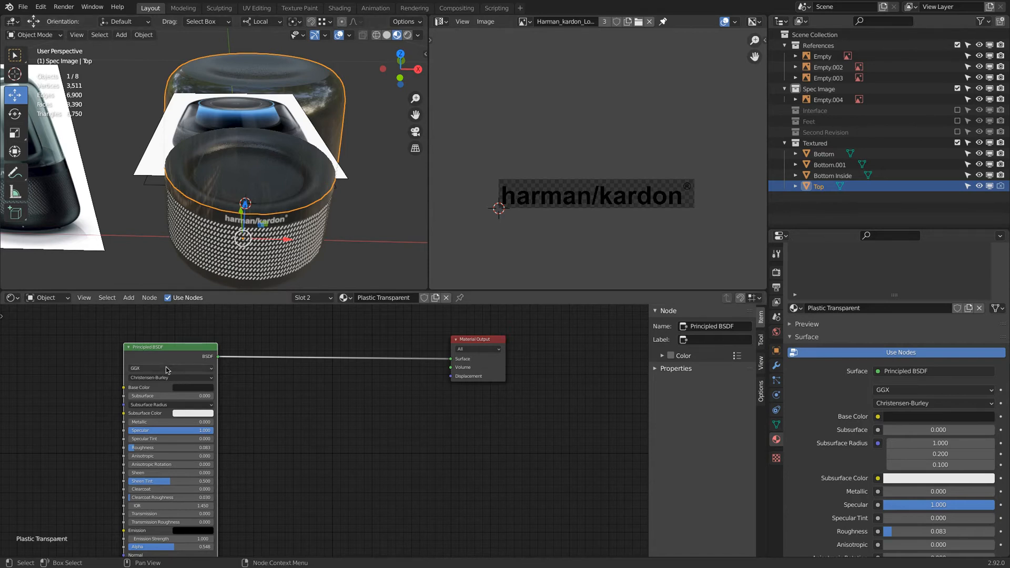
Raise the Plastic Transparent Principled BSDF's Alpha to about 0.880 and check the housing from an angle
middle_drag(189, 553, 192, 500)
drag(191, 497, 223, 491)
middle_drag(333, 221, 310, 211)
mouse_move(172, 494)
mouse_down()
mouse_move(67, 494)
mouse_move(185, 490)
mouse_move(158, 494)
mouse_move(173, 494)
mouse_up()
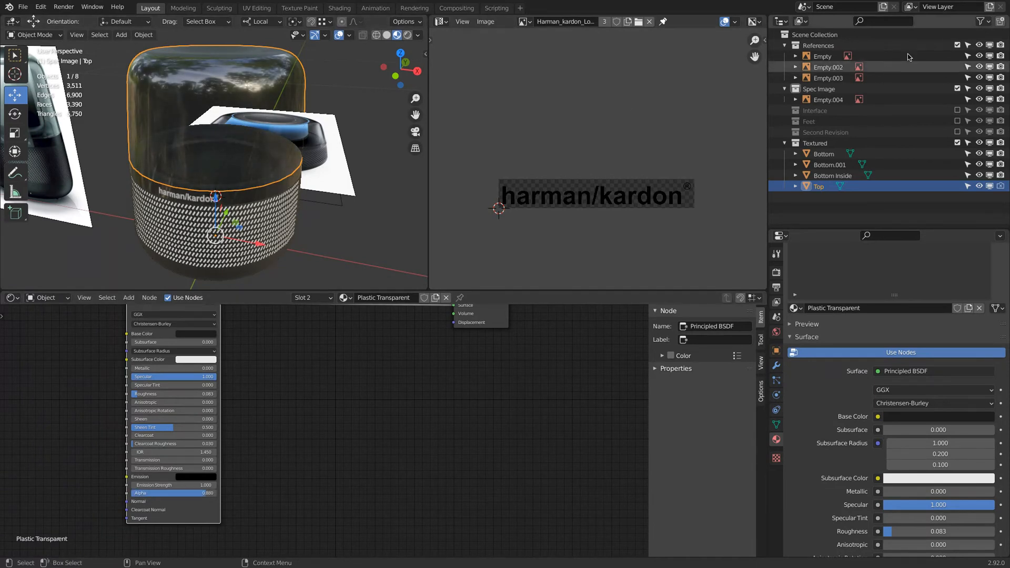
Hide the References and Spec Image collections and set the Principled BSDF's Alpha to about 0.797
click(958, 47)
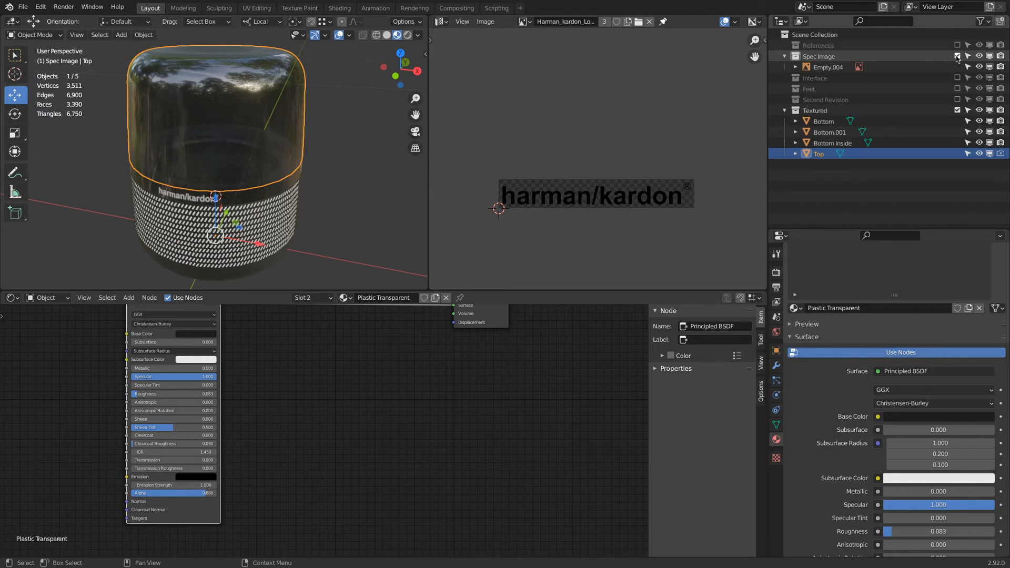
click(958, 57)
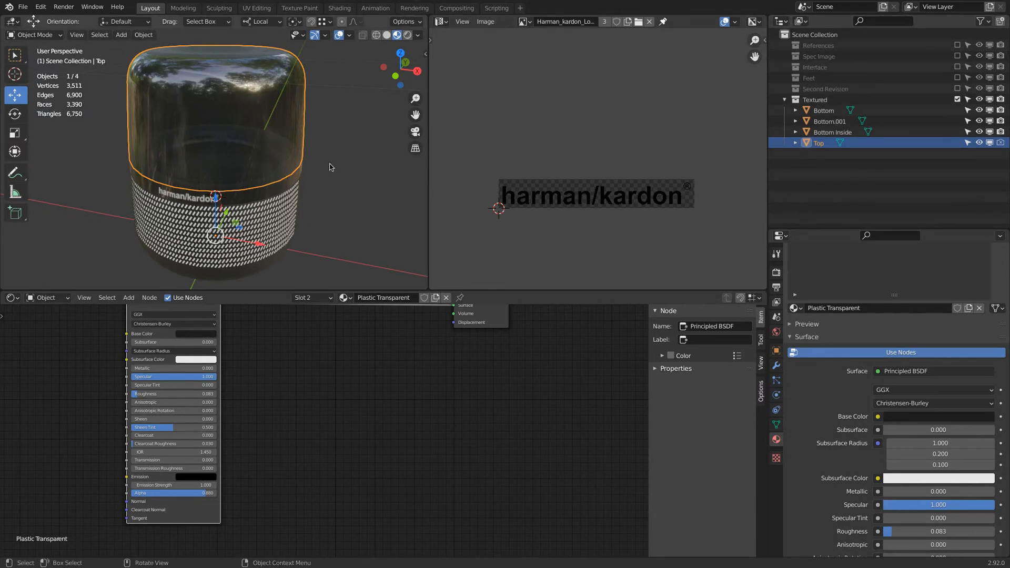
mouse_move(328, 165)
middle_down()
mouse_move(331, 183)
mouse_move(336, 167)
middle_up()
drag(160, 496, 153, 498)
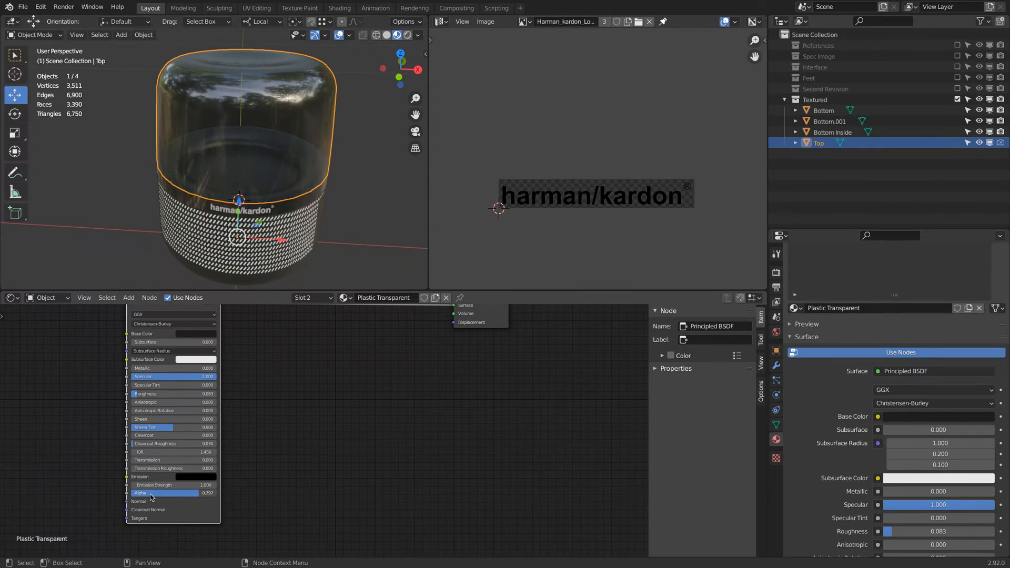
mouse_move(314, 170)
middle_down()
mouse_move(342, 157)
mouse_move(276, 197)
mouse_move(298, 181)
middle_up()
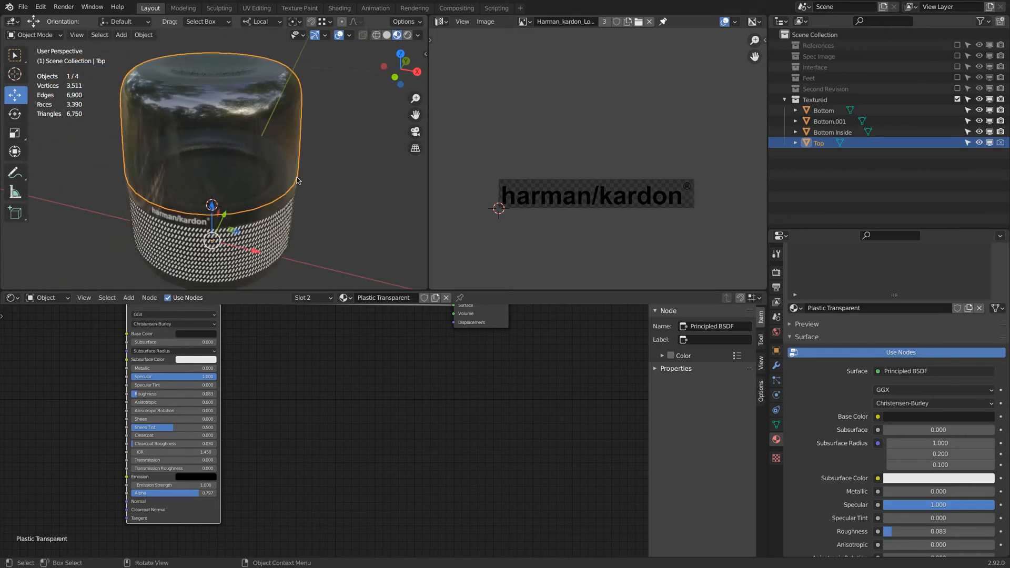
Show the References collection, examine the blue-lit speaker image up close, and hide the collection again
scroll(298, 180, down, 5)
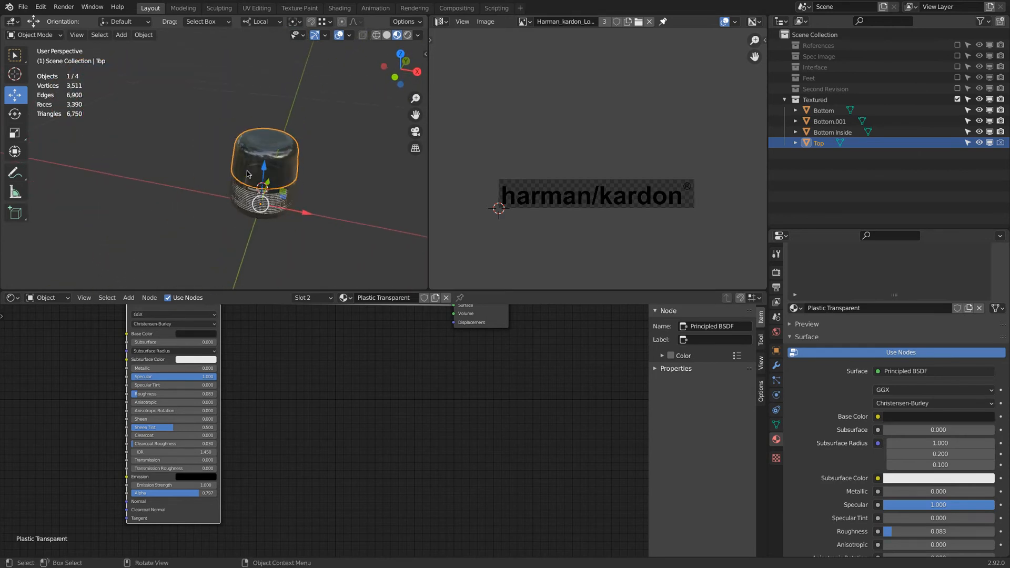
click(958, 46)
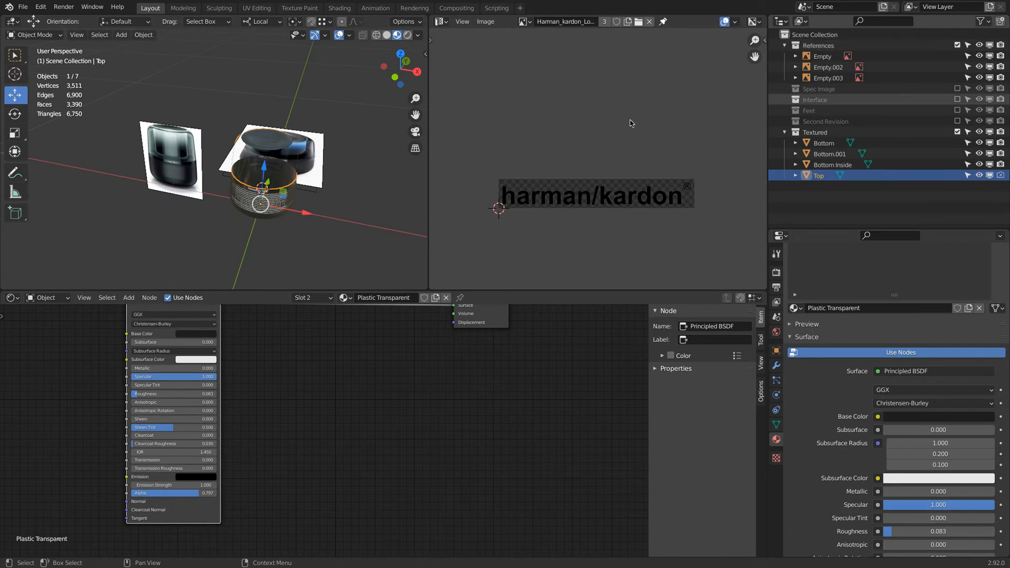
scroll(225, 183, up, 4)
middle_drag(226, 184, 257, 123)
scroll(230, 128, up, 2)
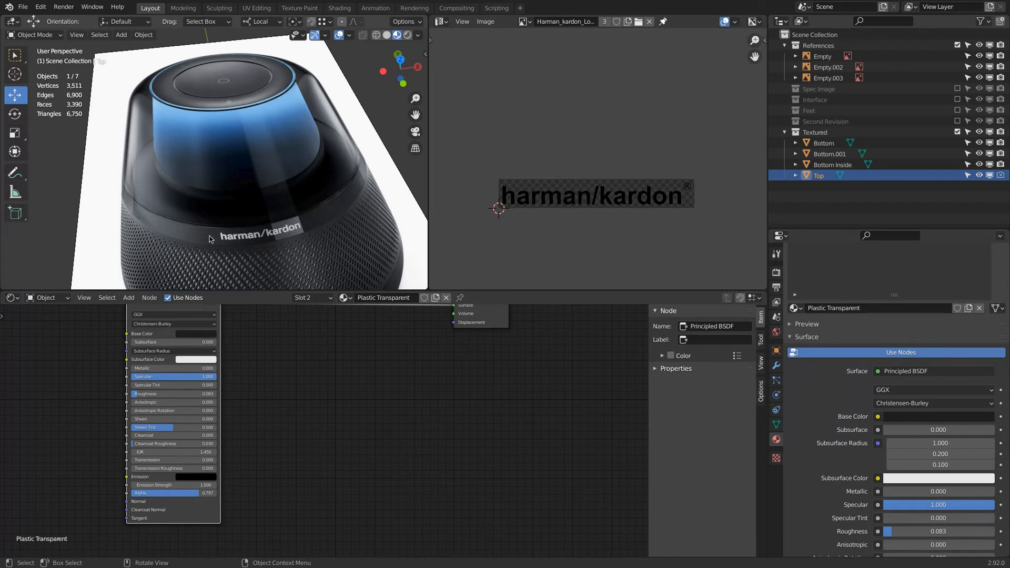
scroll(246, 220, down, 6)
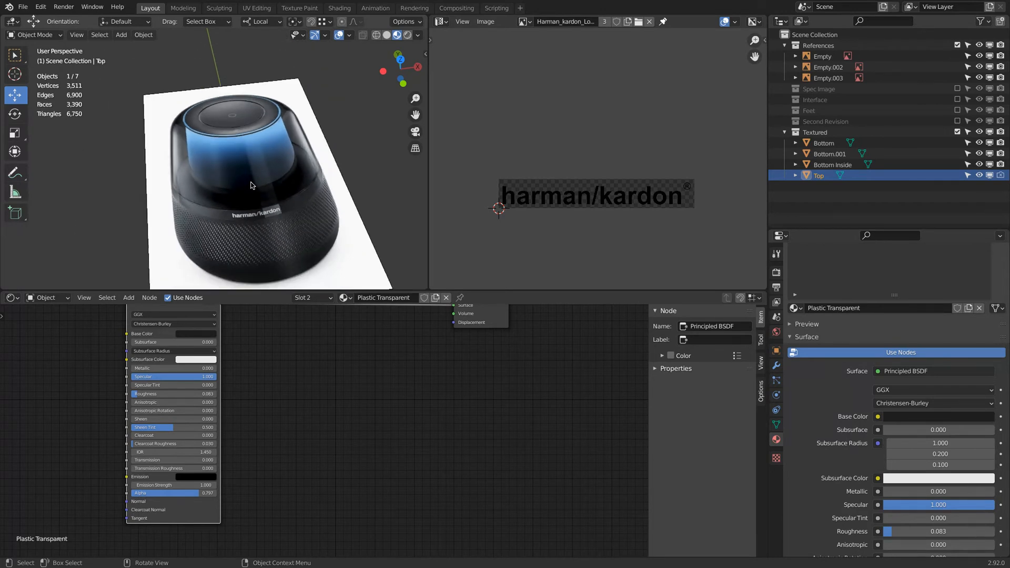
middle_drag(256, 187, 266, 224)
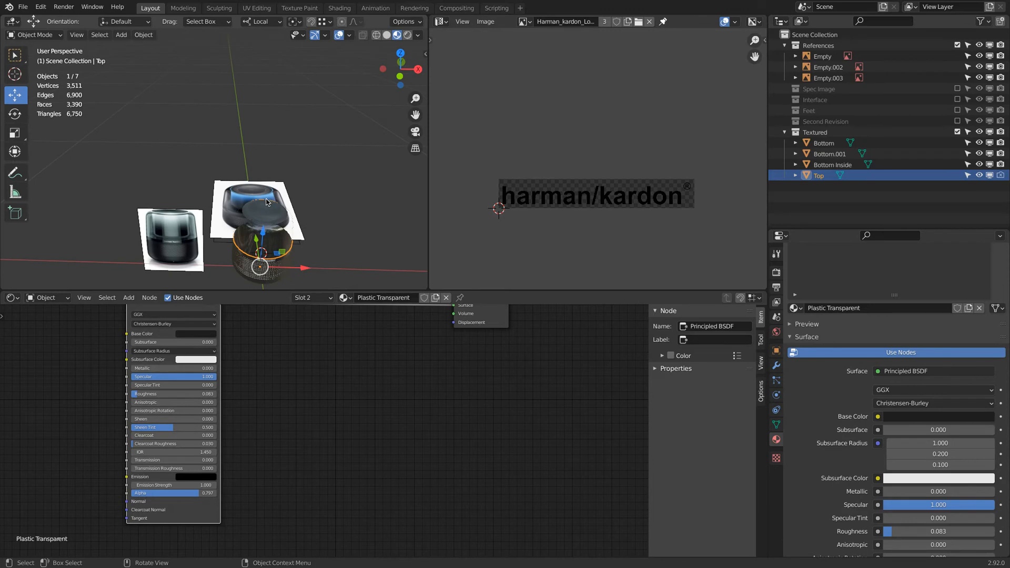
scroll(264, 211, up, 5)
click(258, 197)
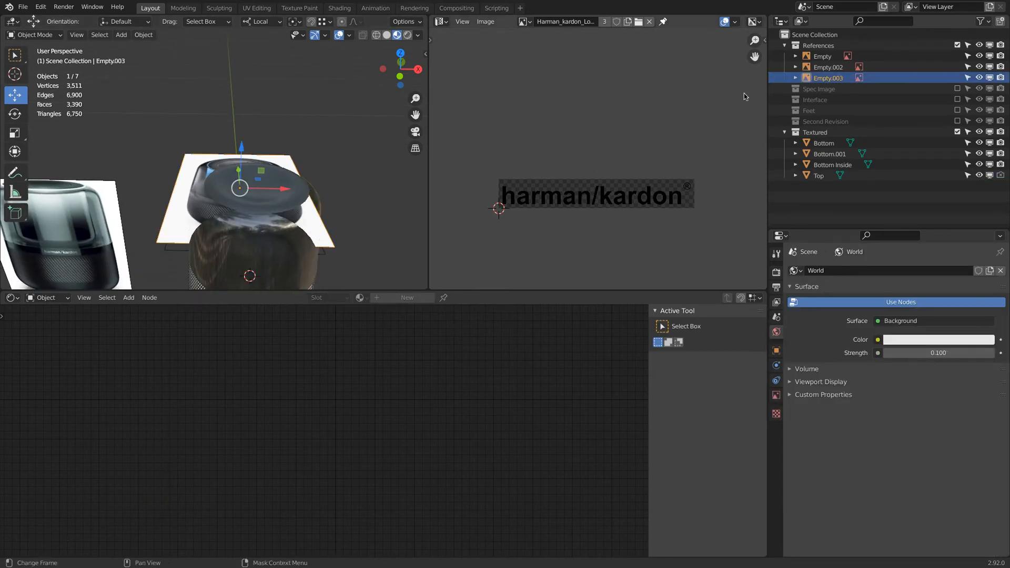
click(958, 45)
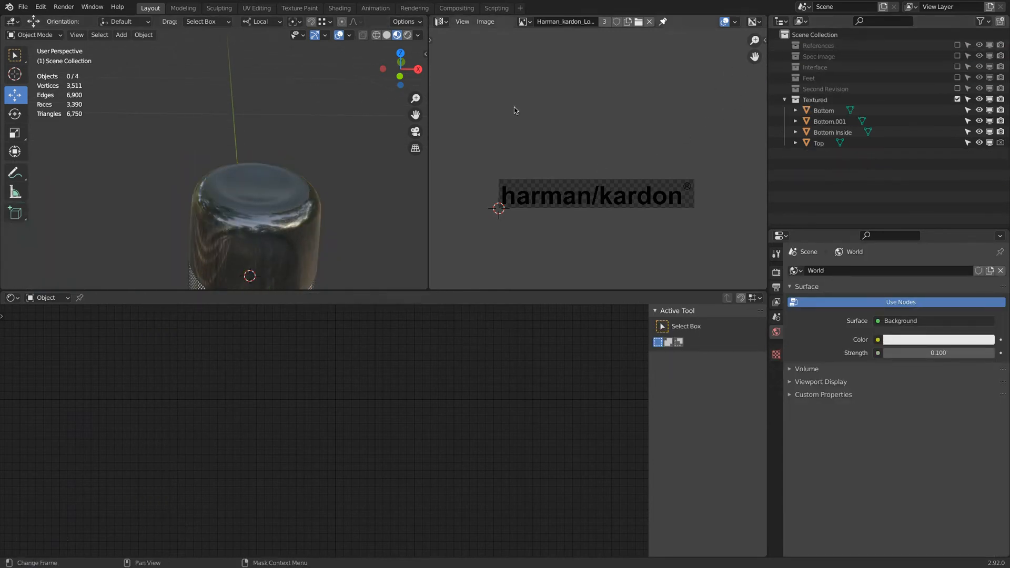
Make the Top object's Plastic Bump material a single-user copy and rename it Plastic Interface
click(222, 197)
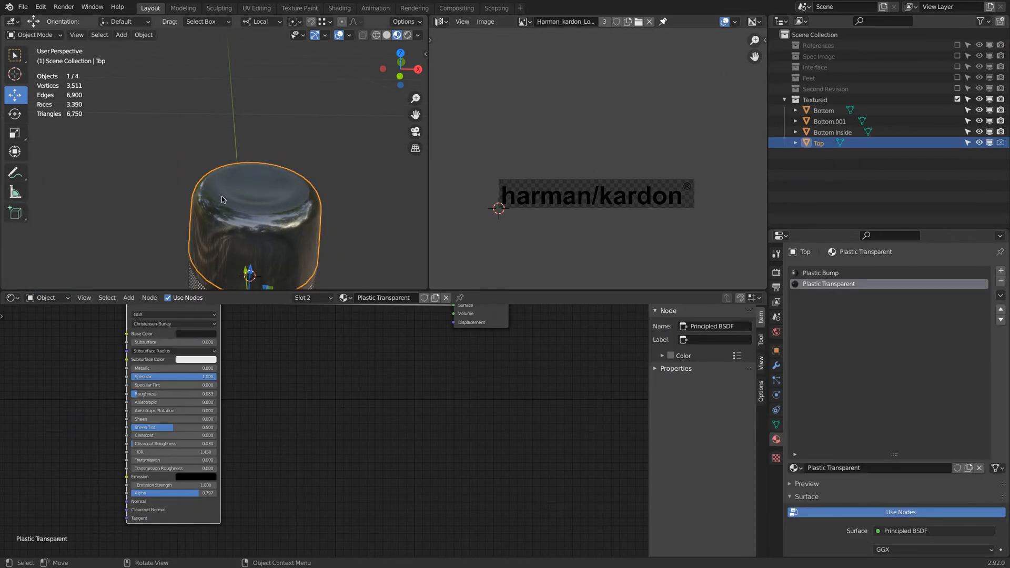
click(837, 274)
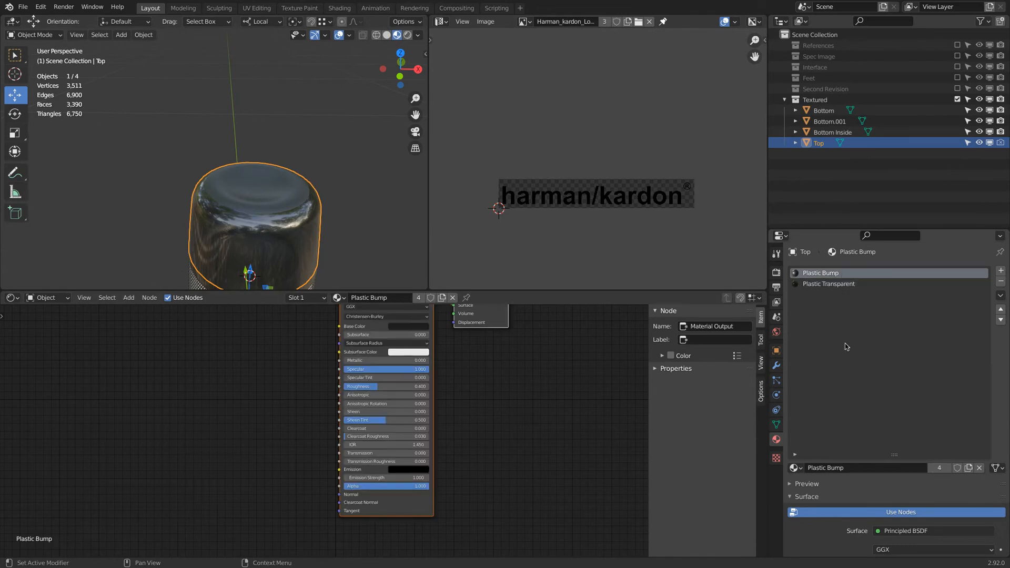
click(940, 468)
click(918, 468)
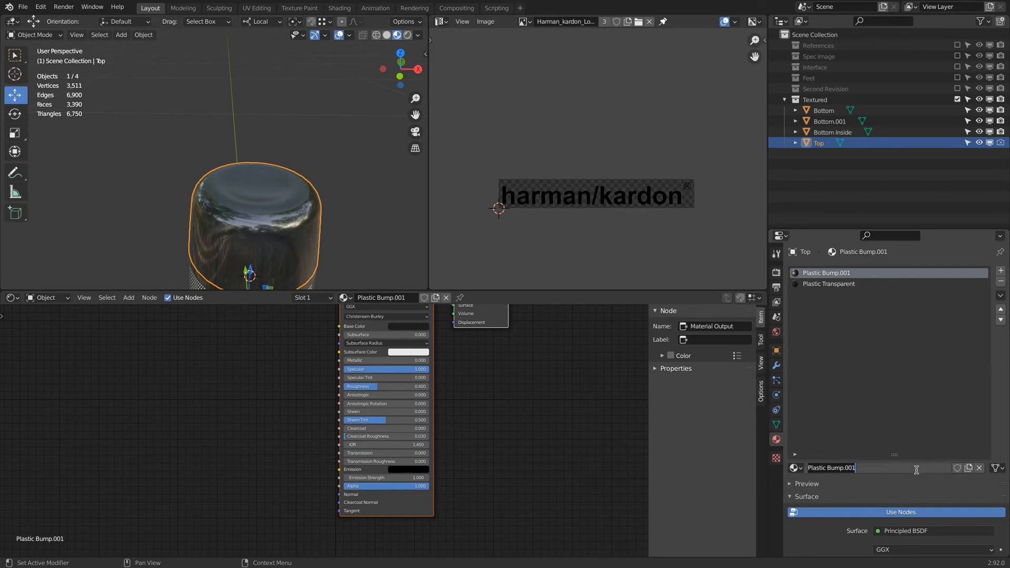
key(Left)
key(Left)
key(Left)
key(Left)
key(Left)
key(Left)
key(Left)
key(Left)
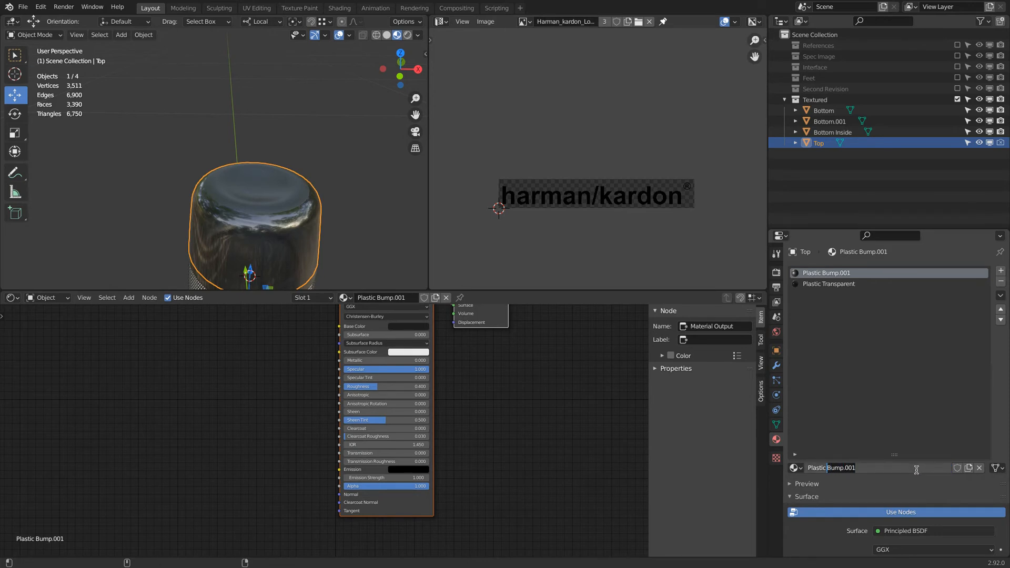
key(shift+End)
text(Ring)
key(Left)
key(Left)
key(Left)
text(Inte)
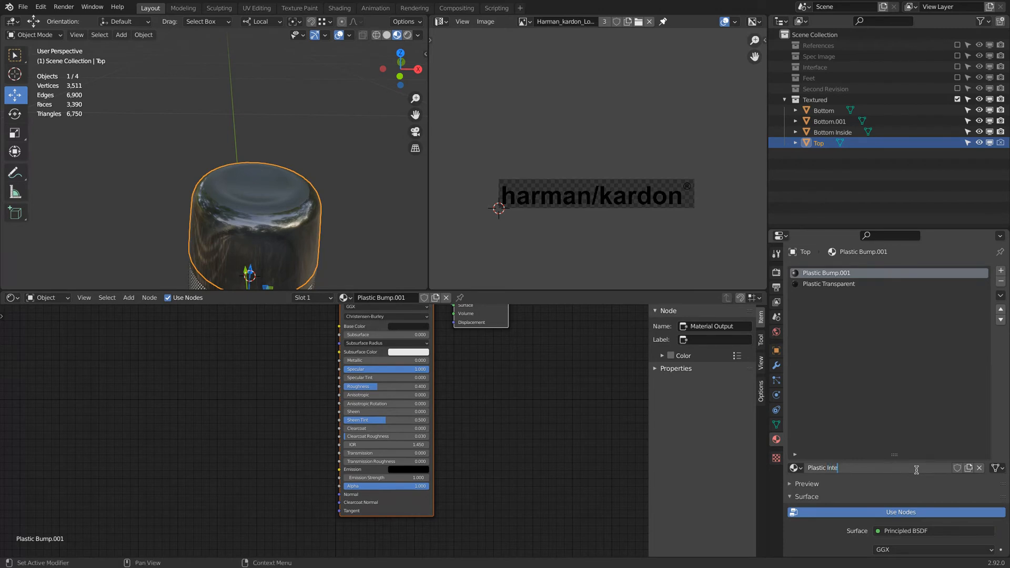
key(Return)
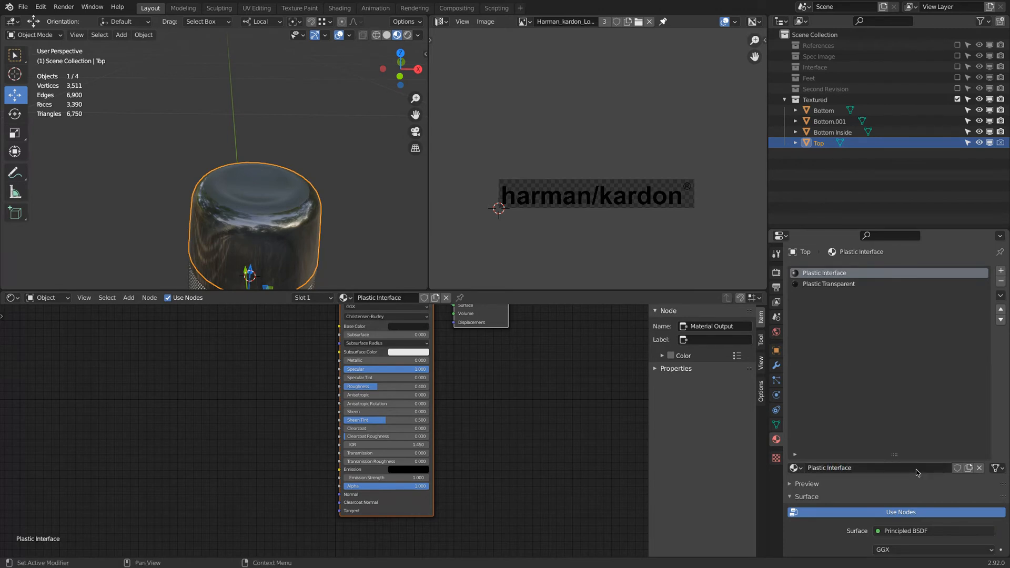
Set the Plastic Interface material's Roughness to 0.2, keep Specular at 1.000, and check the housing's upper surface
middle_drag(561, 374, 578, 398)
click(402, 414)
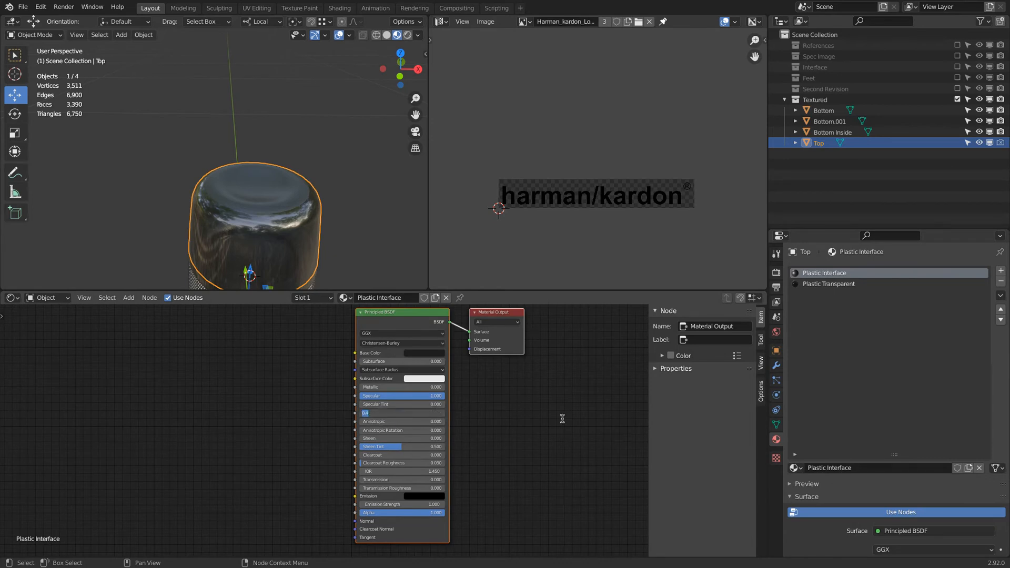
text(.2)
key(Return)
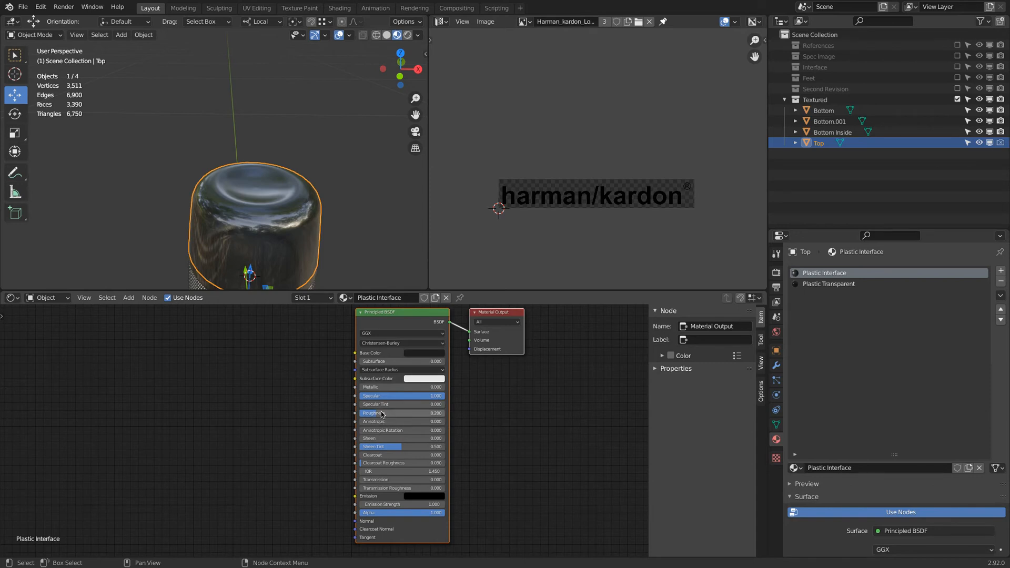
middle_drag(289, 273, 249, 162)
scroll(249, 163, up, 2)
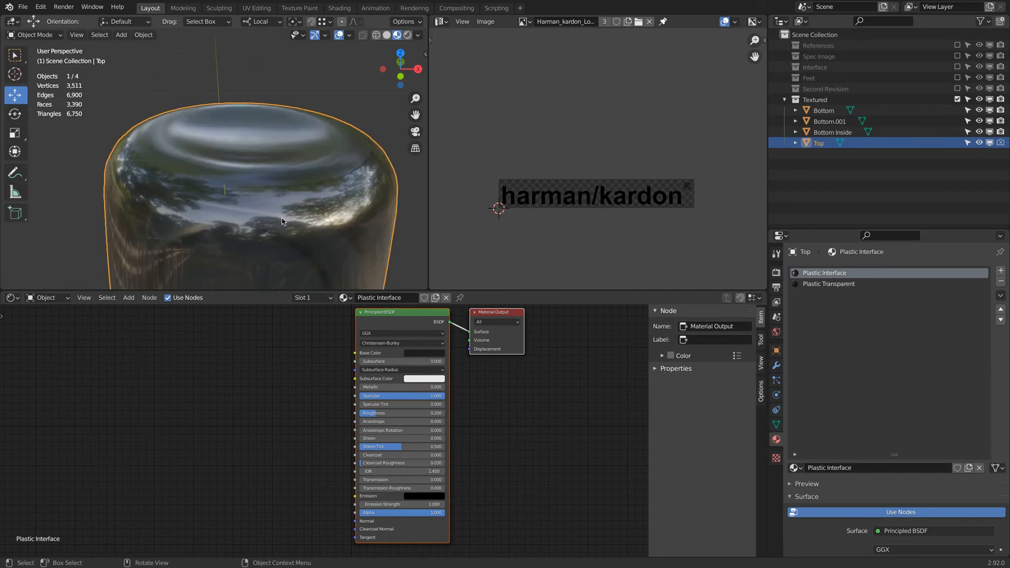
drag(395, 400, 444, 396)
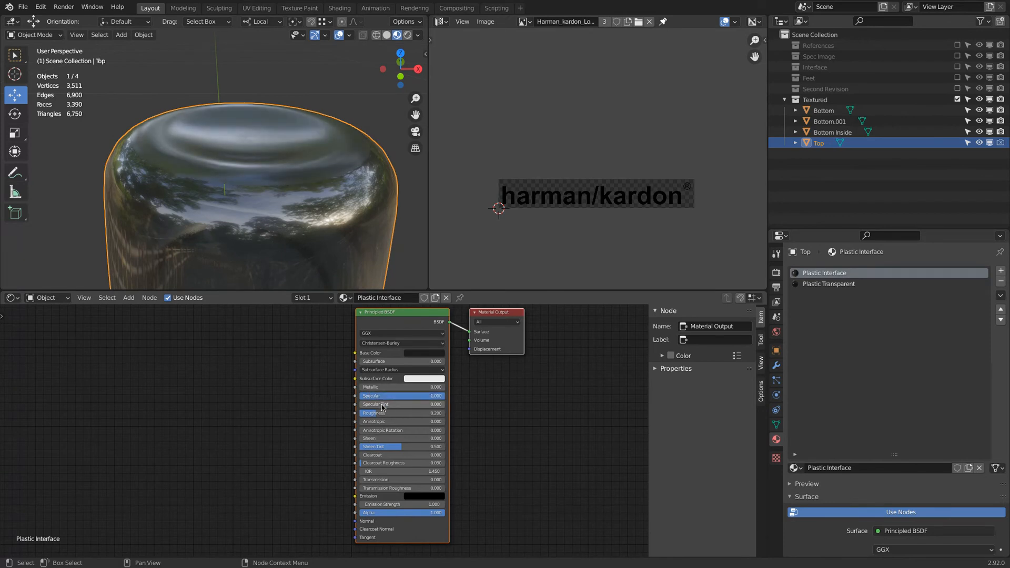
Compare the housing with the images in the References collection, hide them again and frame the speaker
scroll(315, 156, down, 8)
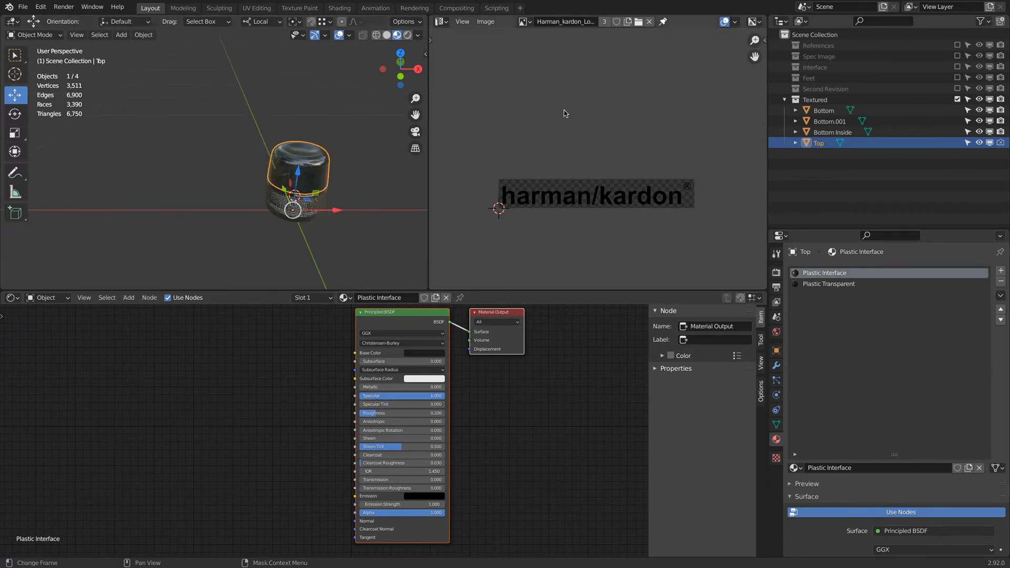
click(958, 45)
scroll(251, 155, up, 3)
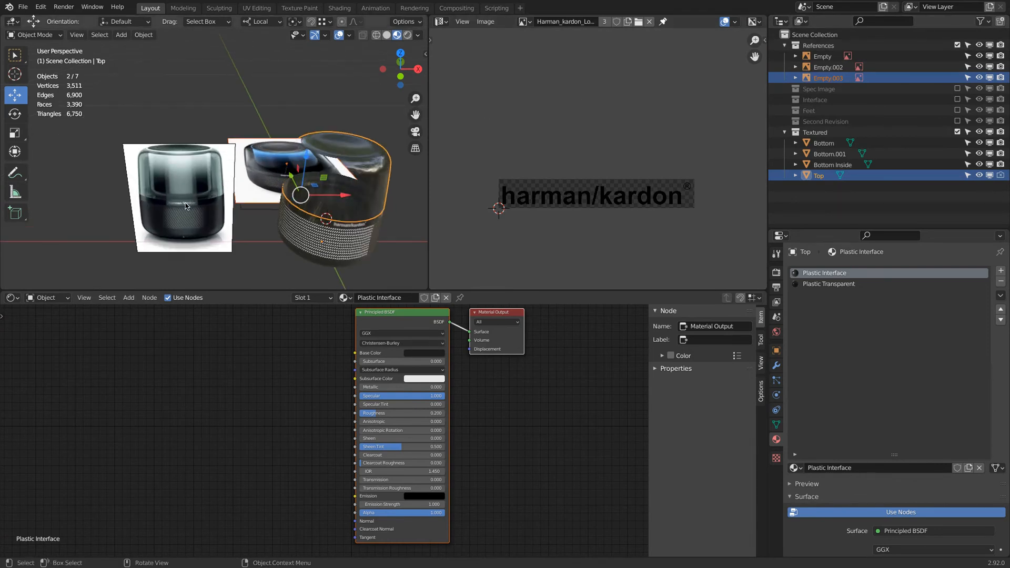
middle_drag(350, 222, 337, 200)
click(958, 45)
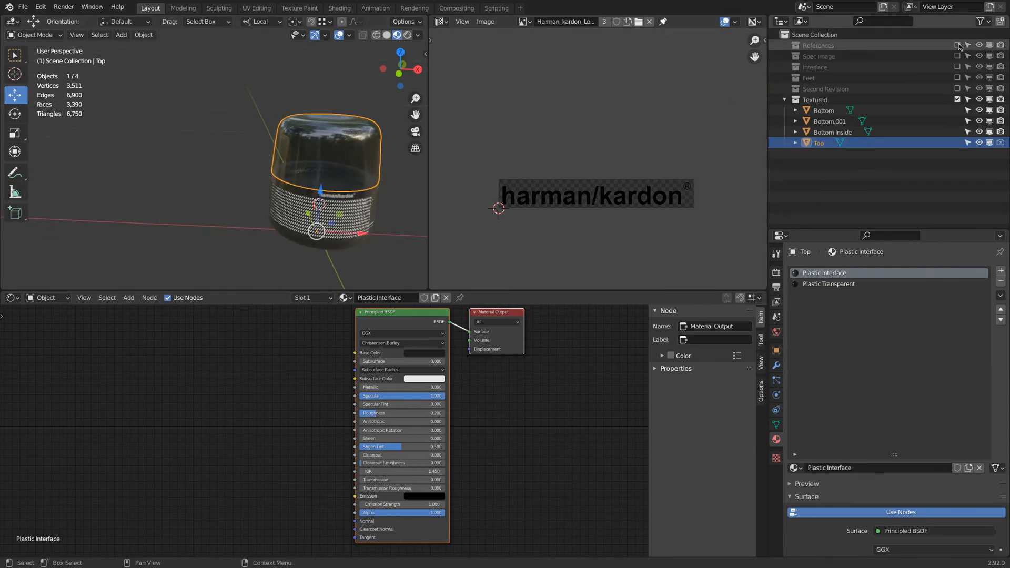
key(KP_Decimal)
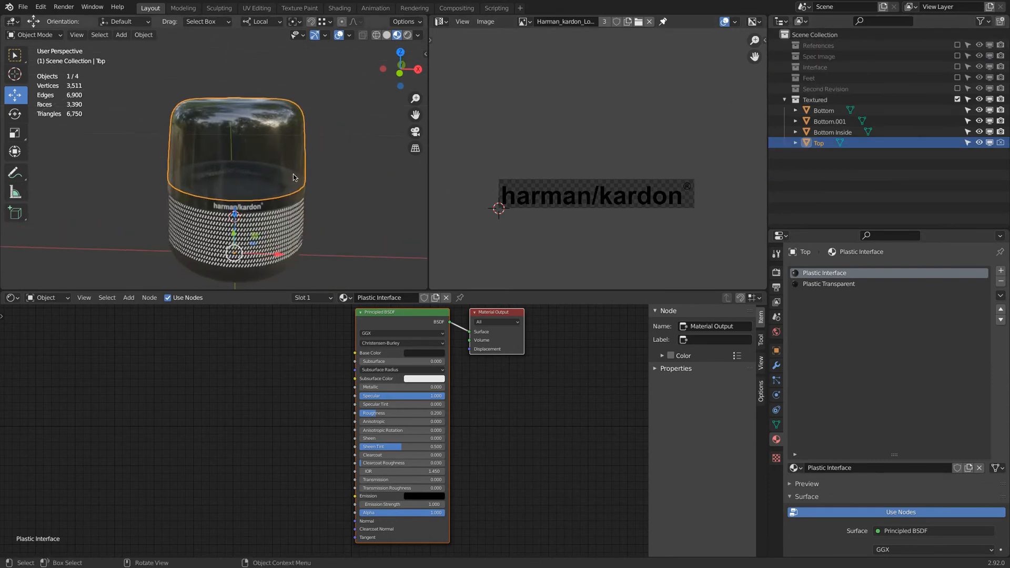
Show the Second Revision collection instead of Textured and make its objects see-through in wireframe
click(958, 89)
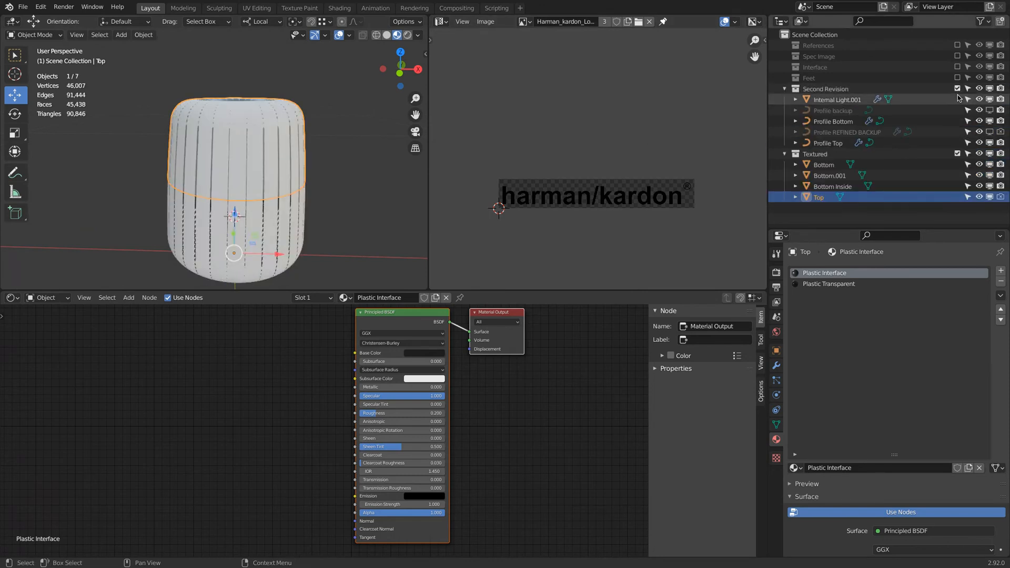
click(958, 154)
click(202, 155)
key(alt+z)
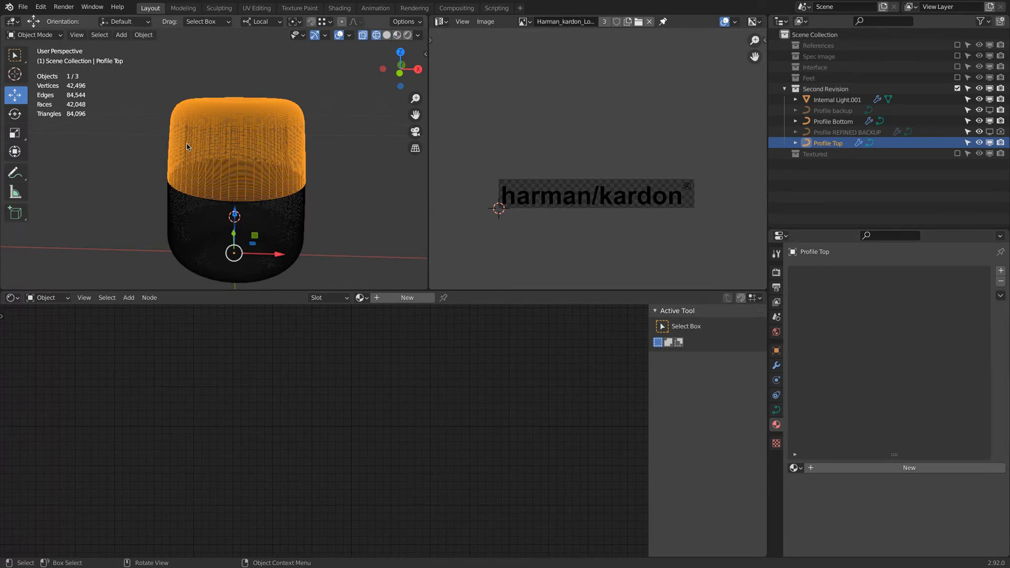
Duplicate the Internal Light.001 object in place and move the copy to the Textured collection
click(191, 137)
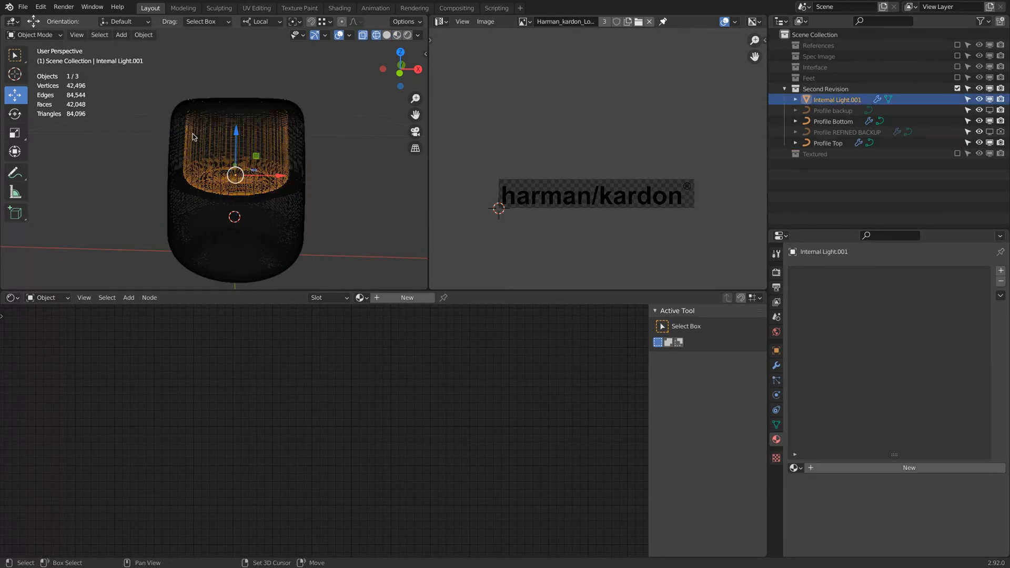
key(shift+d)
key(Escape)
key(m)
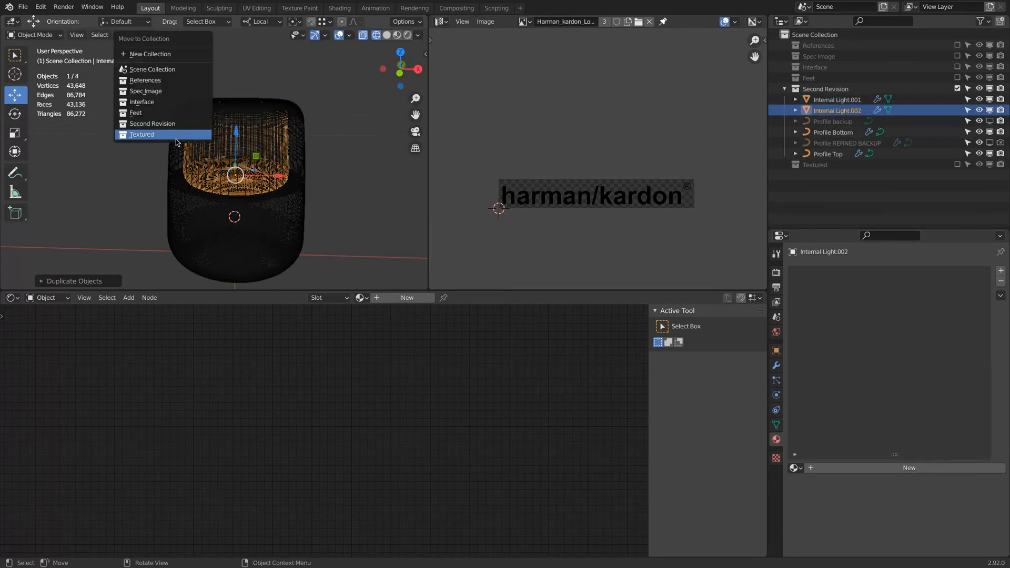
click(175, 134)
Show the Textured collection instead of Second Revision and open the copied internal light's profile in Edit Mode
click(958, 89)
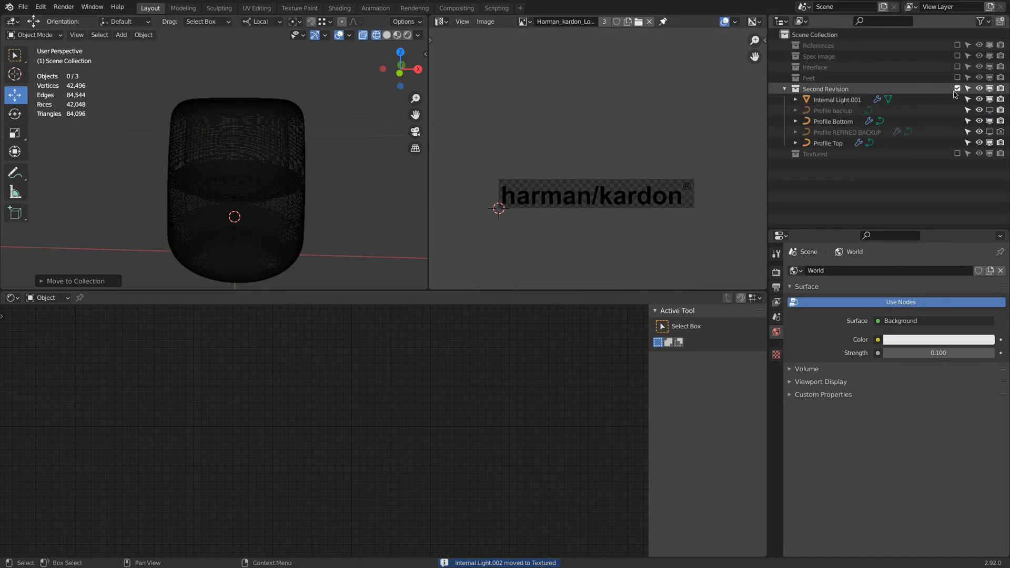
click(957, 99)
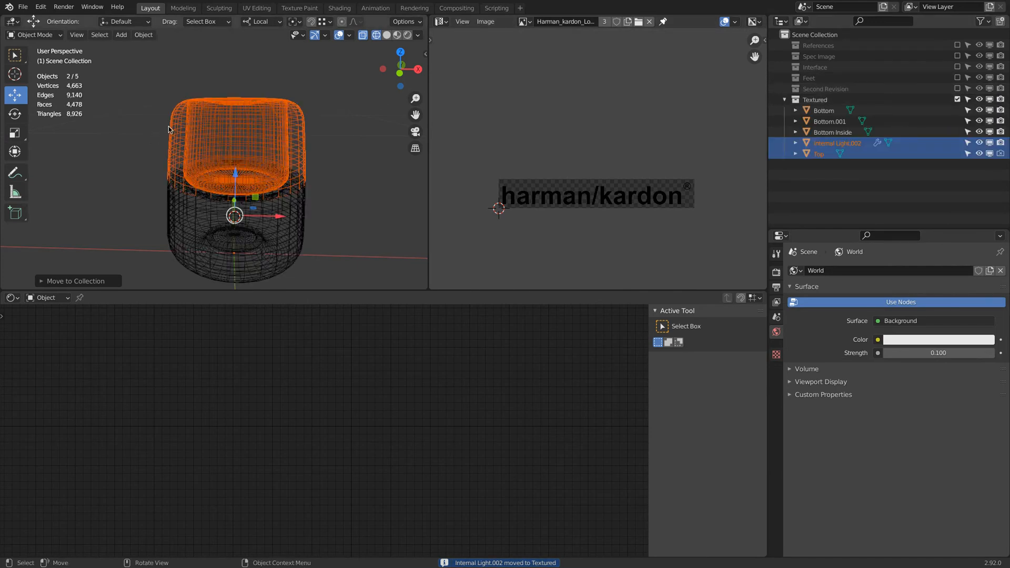
click(205, 122)
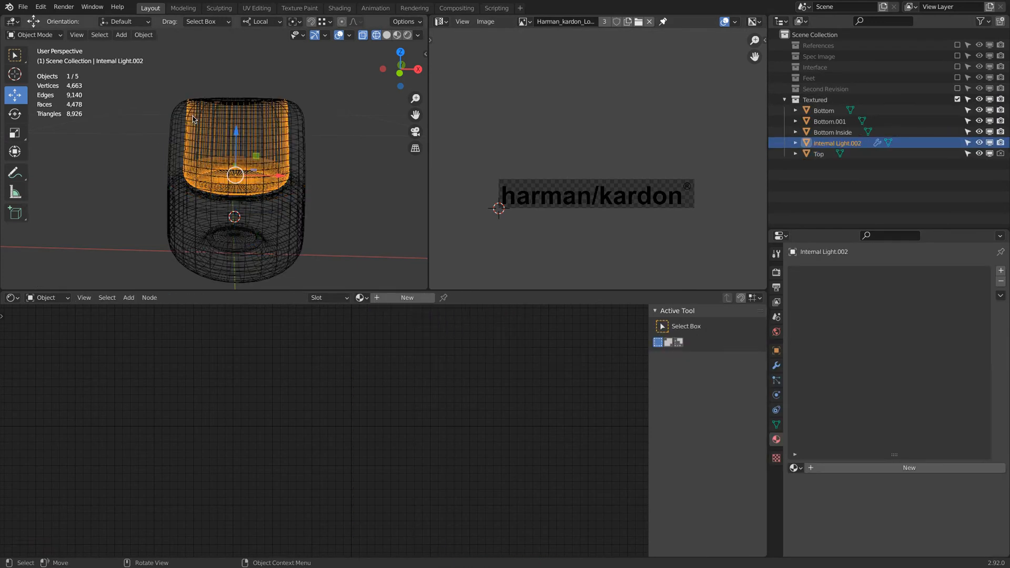
click(776, 367)
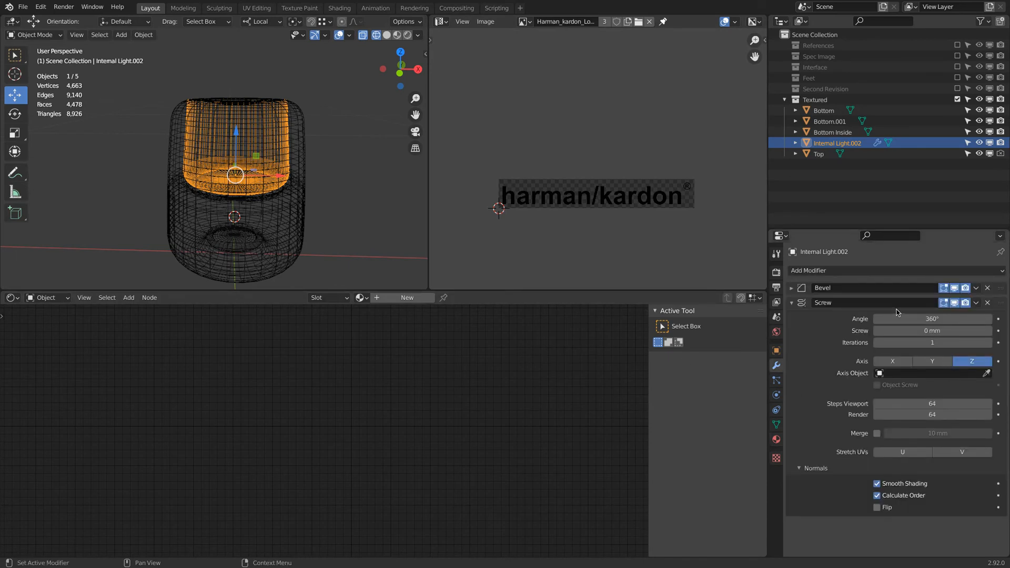
key(Tab)
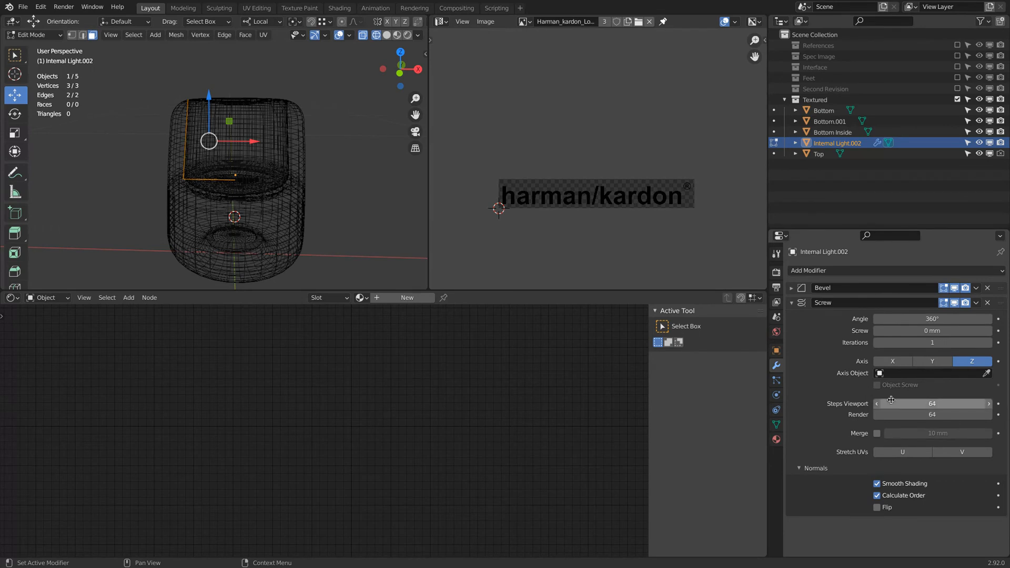
Check the vertex count of one horizontal edge loop around the Top housing
key(Tab)
click(275, 165)
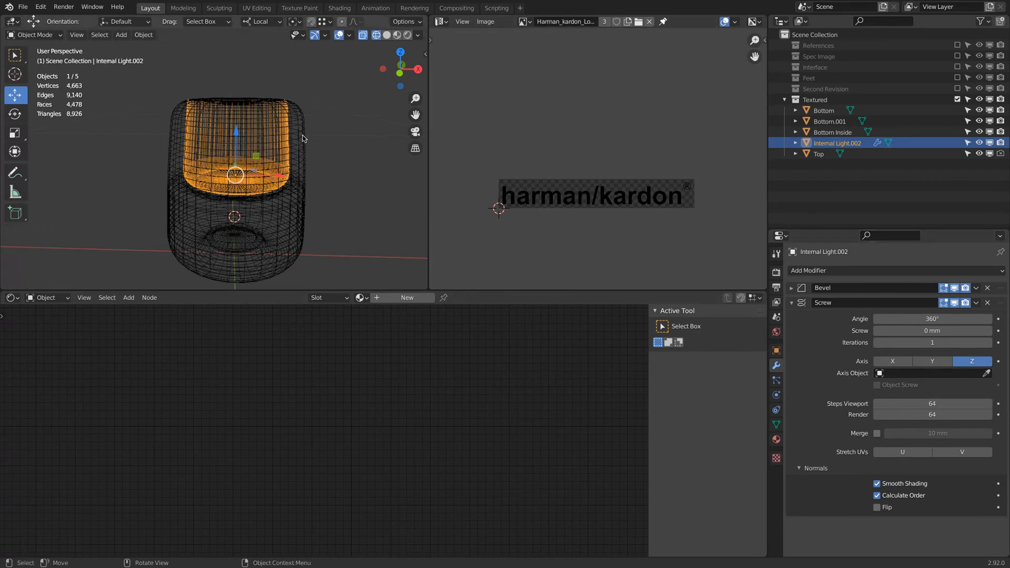
click(349, 35)
click(299, 125)
click(299, 125)
click(299, 125)
click(299, 124)
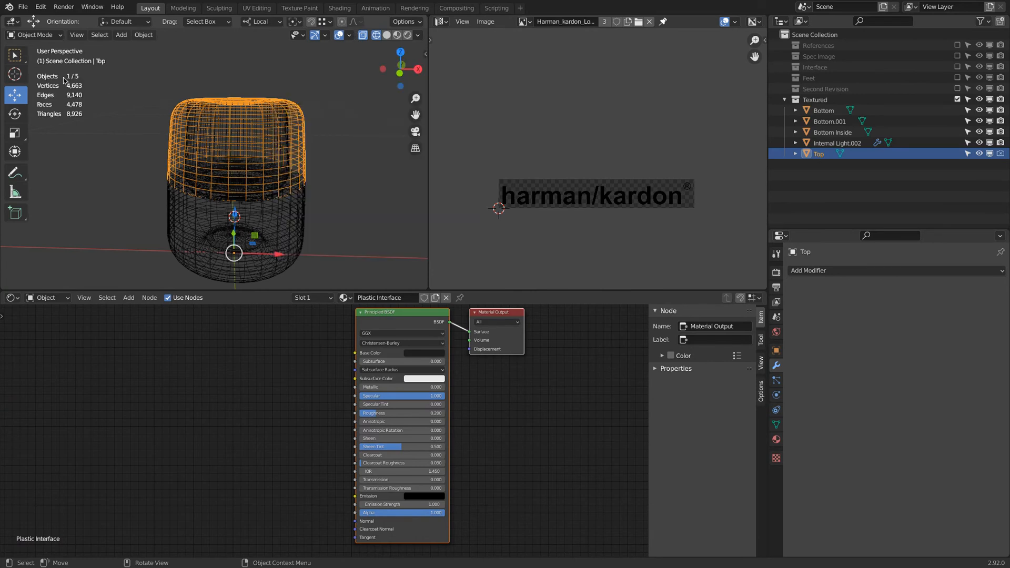
key(Tab)
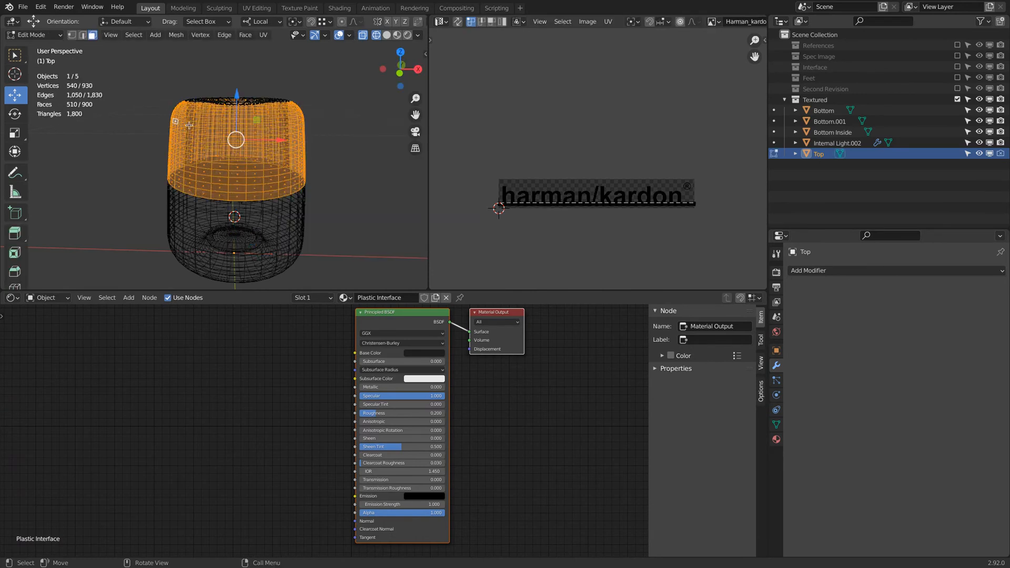
click(72, 34)
scroll(206, 151, up, 2)
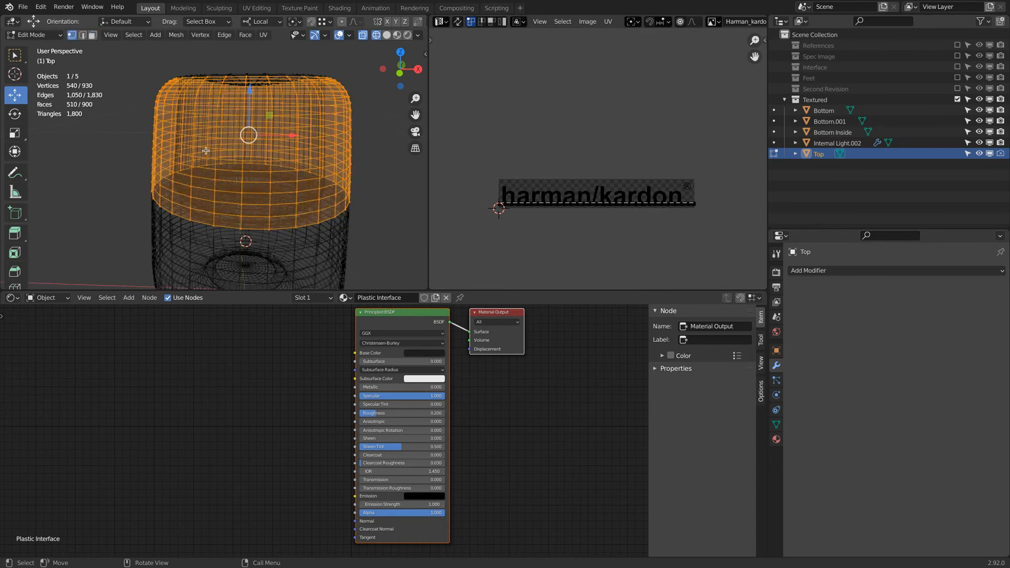
alt+click(250, 181)
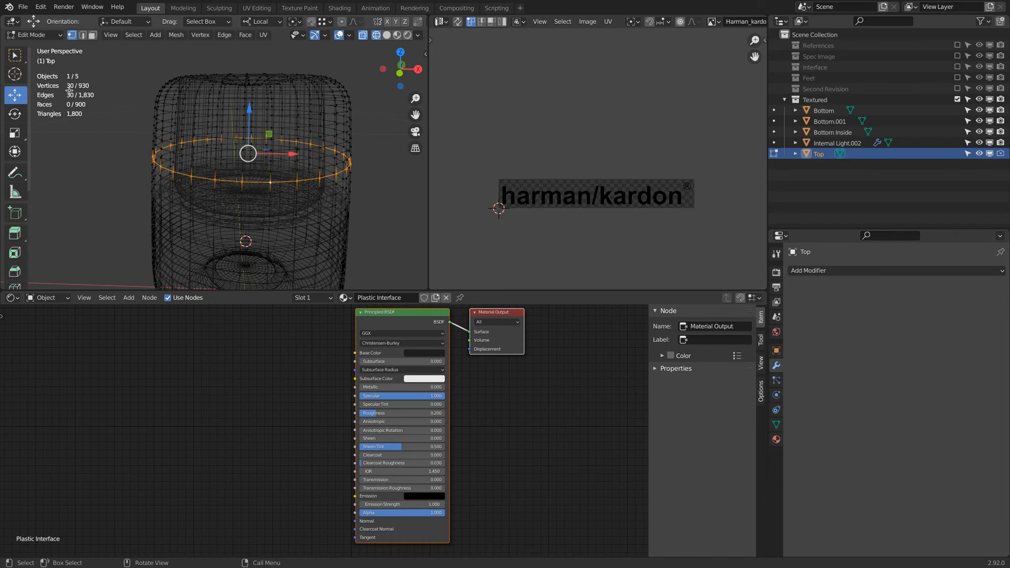
key(Tab)
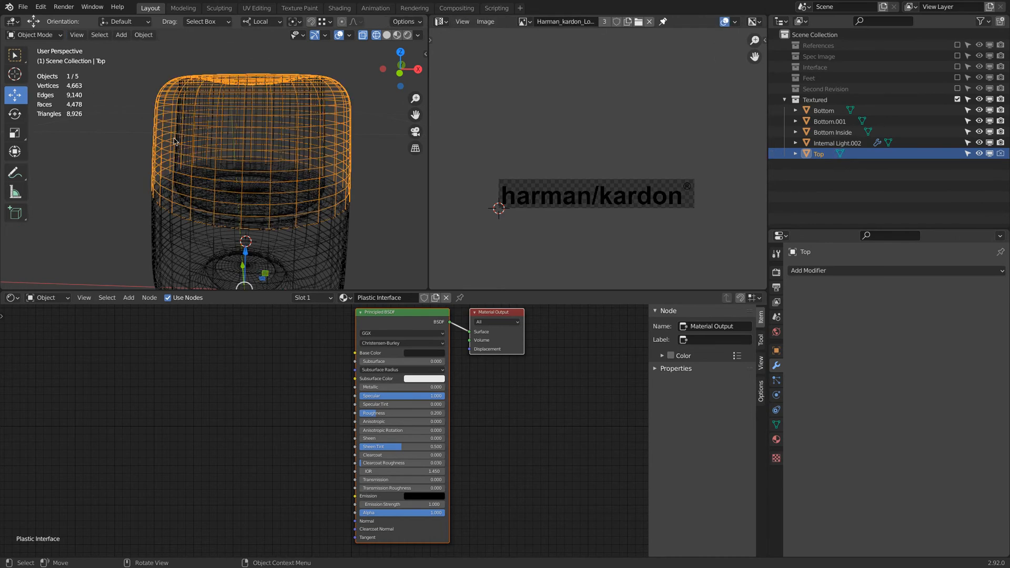
Set the viewport and render steps of the internal light's Screw modifier to 30
click(178, 133)
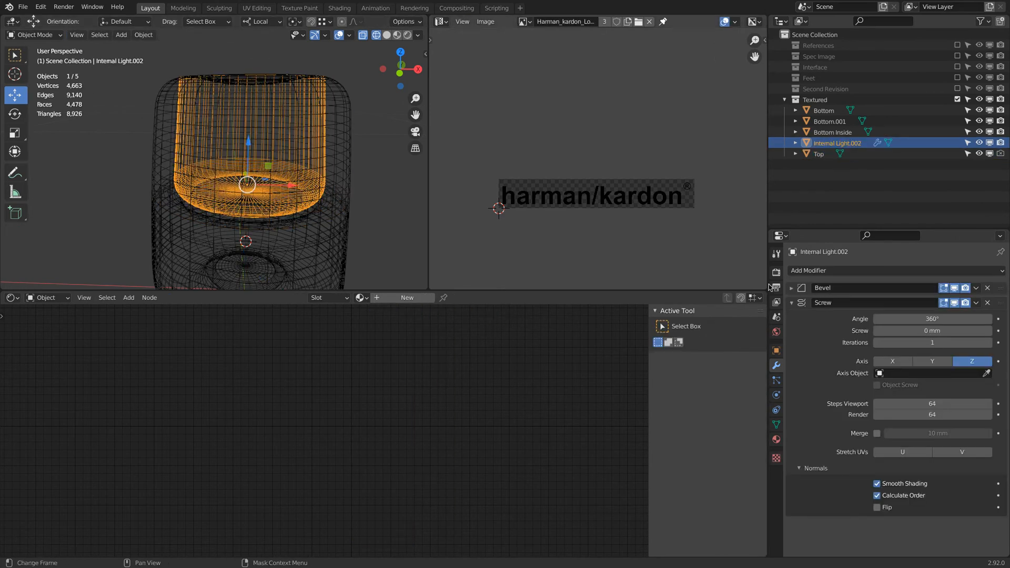
click(944, 406)
text(30)
key(Return)
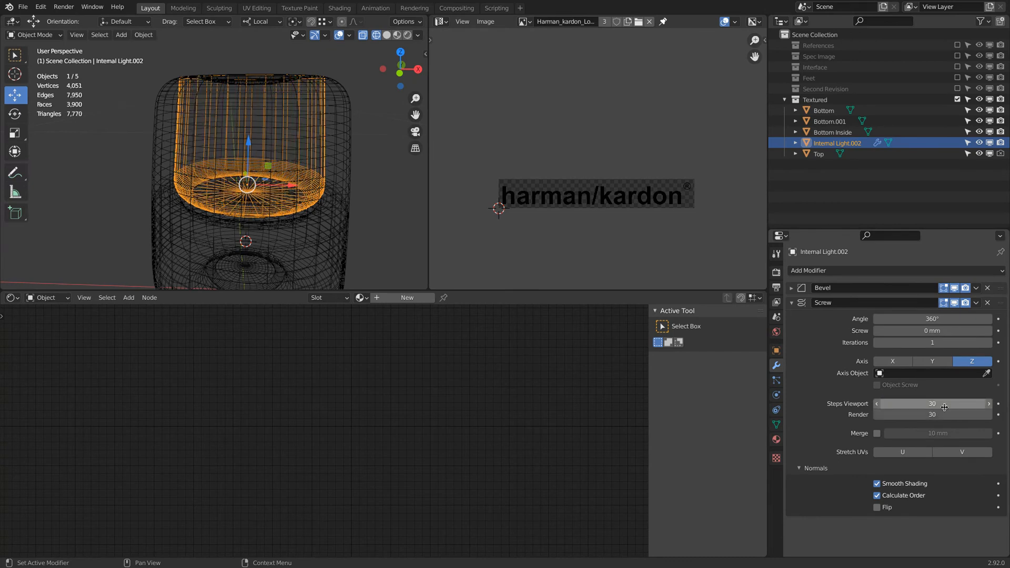
Apply the Bevel and Screw modifiers on the internal light
click(976, 288)
click(966, 301)
click(976, 288)
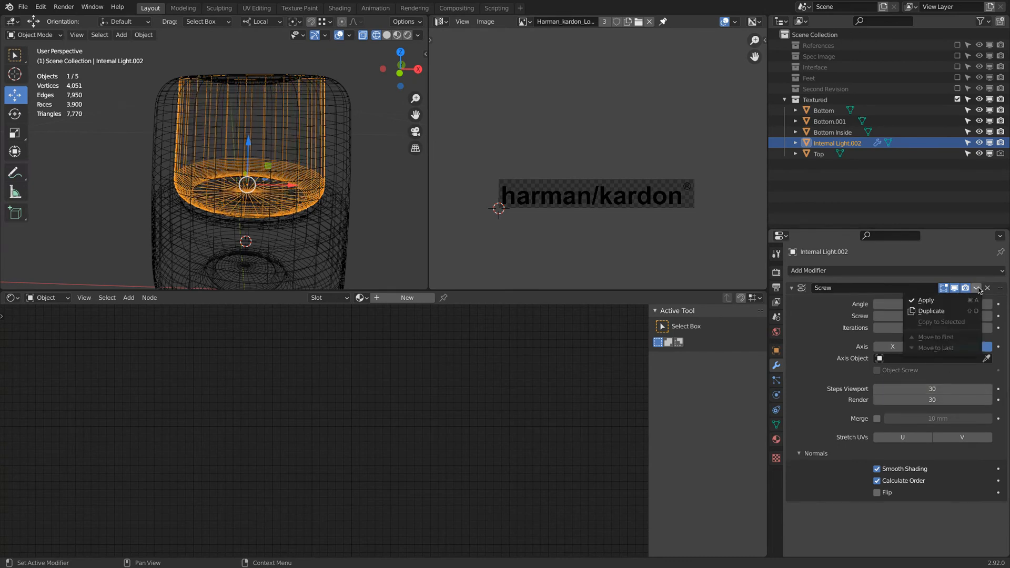
click(962, 304)
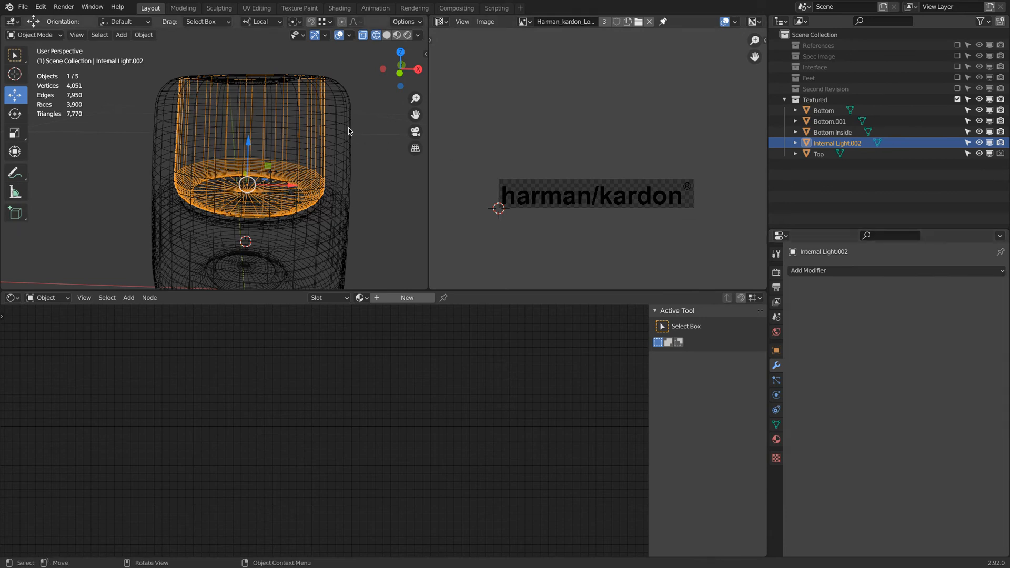
Hide every object except the internal light and display it as an opaque solid
key(shift+h)
mouse_move(327, 156)
middle_down()
mouse_move(317, 134)
mouse_move(302, 175)
mouse_move(305, 166)
middle_up()
key(shift+z)
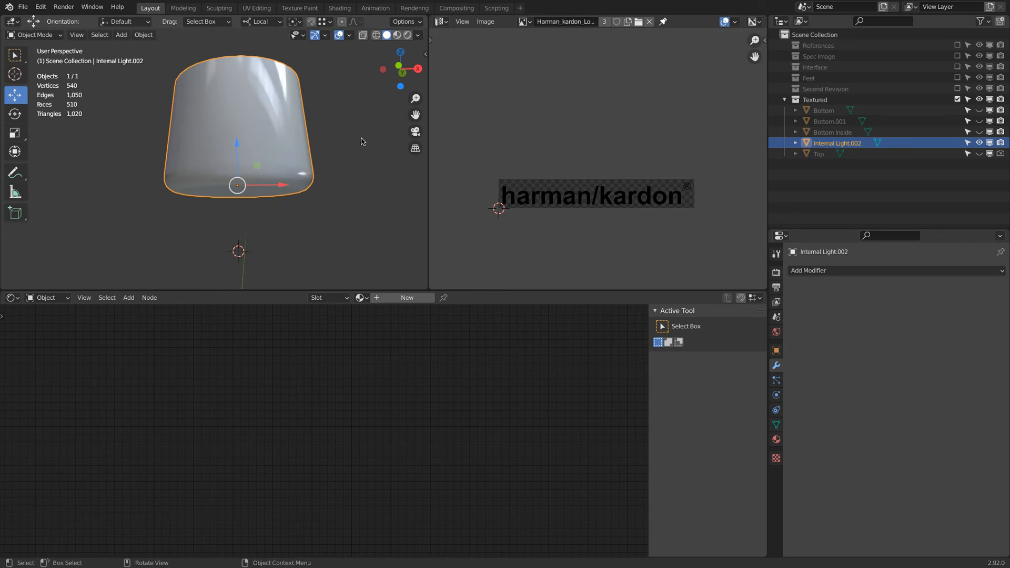
Add a material slot to the internal light, assign Plastic Glossy and show it in Material Preview
click(776, 440)
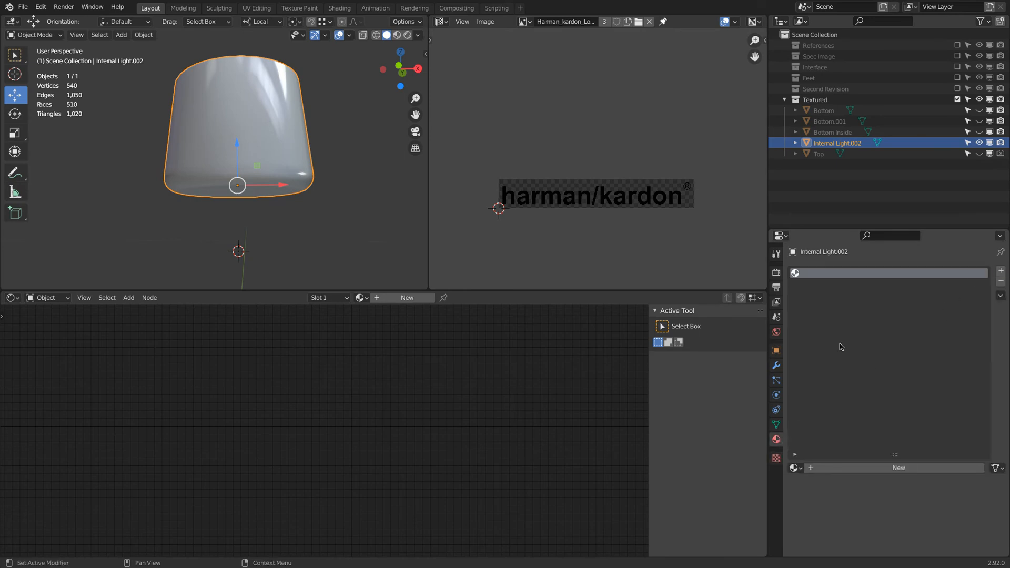
click(808, 468)
click(799, 467)
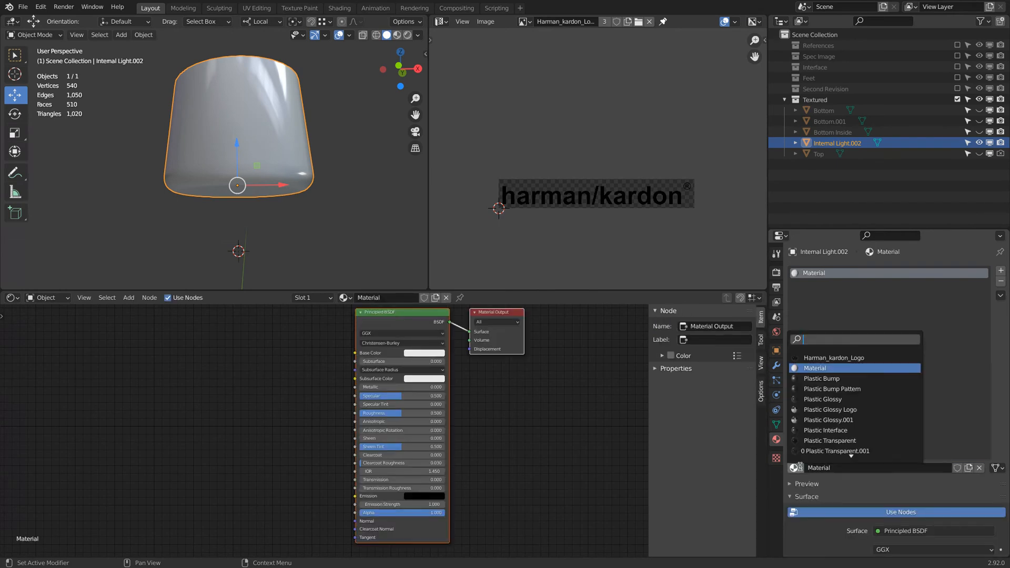
click(860, 400)
click(398, 35)
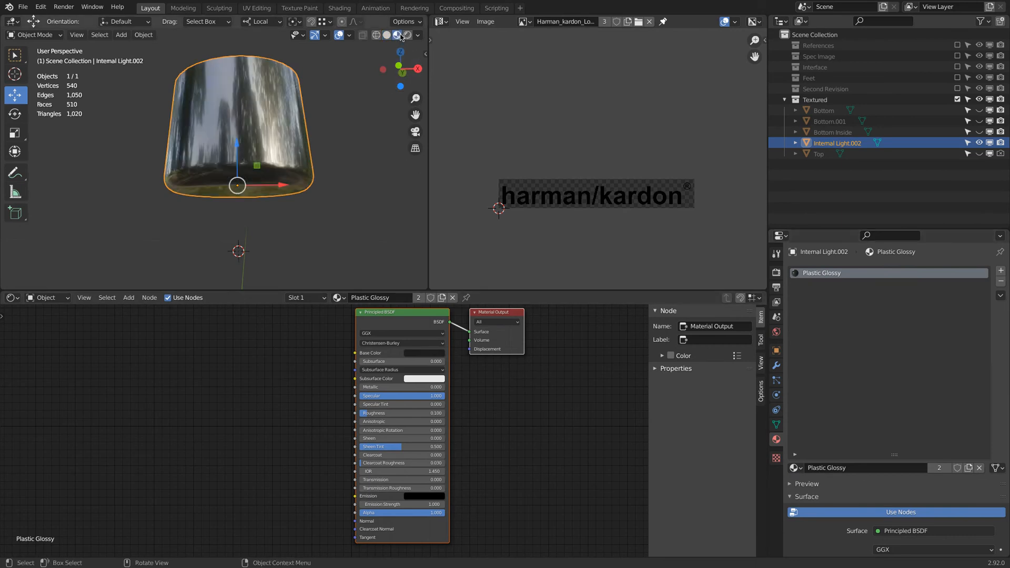
Replace the internal light's material with Plastic Bump
middle_drag(306, 156, 400, 193)
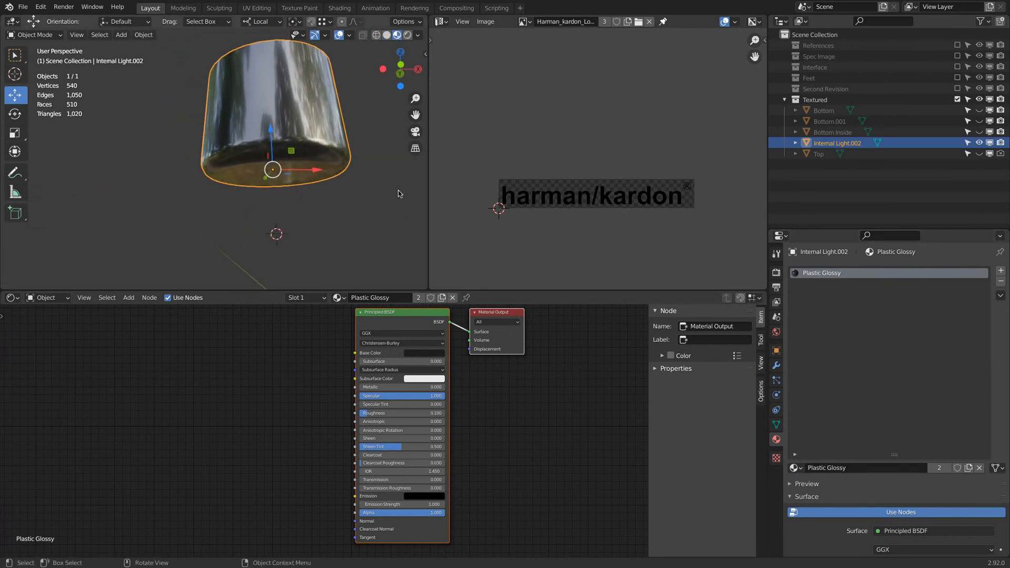
click(796, 468)
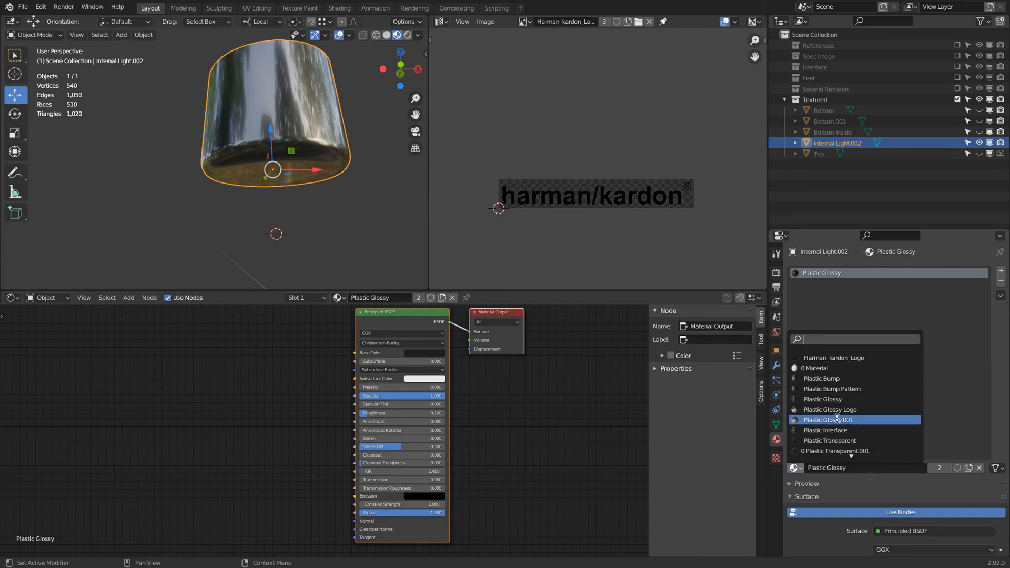
click(834, 379)
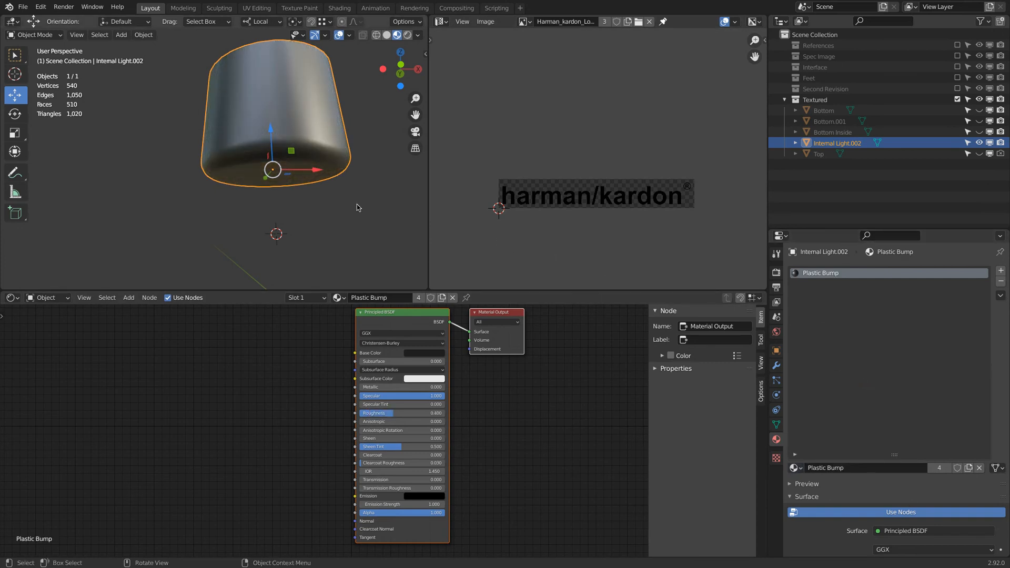
Add a horizontal loop cut around the internal light's wall a little below its upper rim
middle_drag(321, 125, 271, 143)
scroll(270, 143, up, 3)
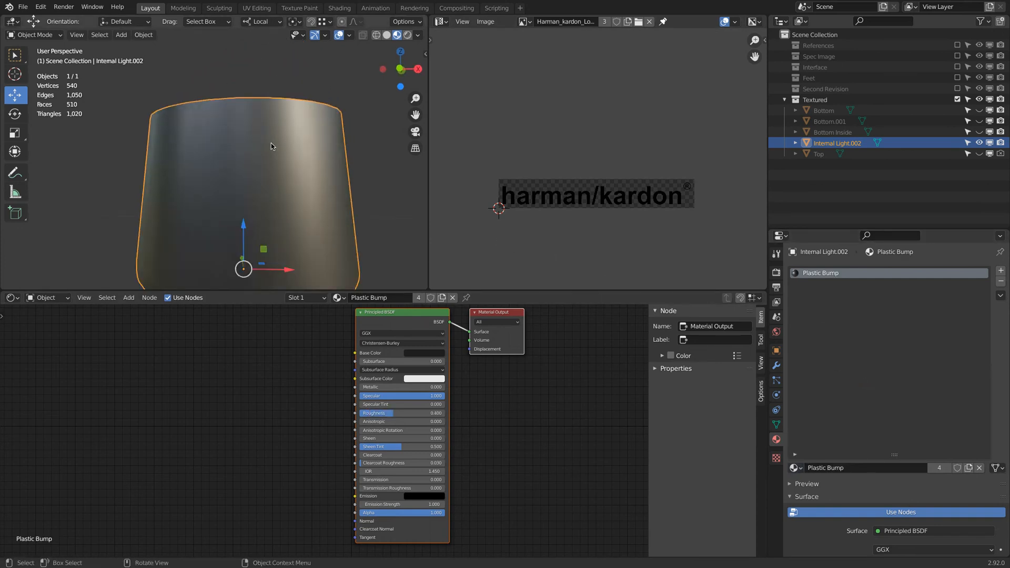
key(Tab)
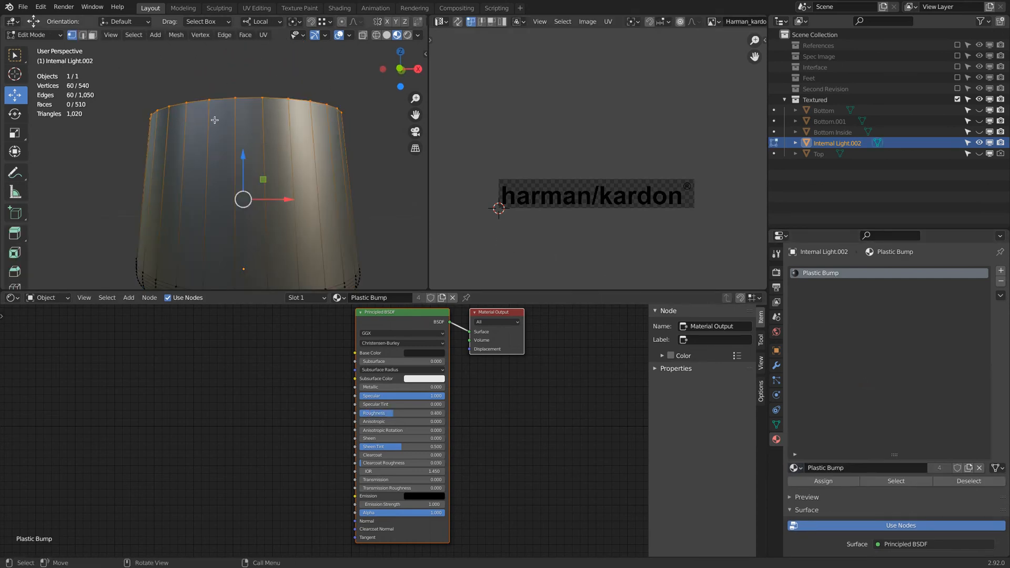
key(ctrl+r)
click(182, 184)
click(176, 108)
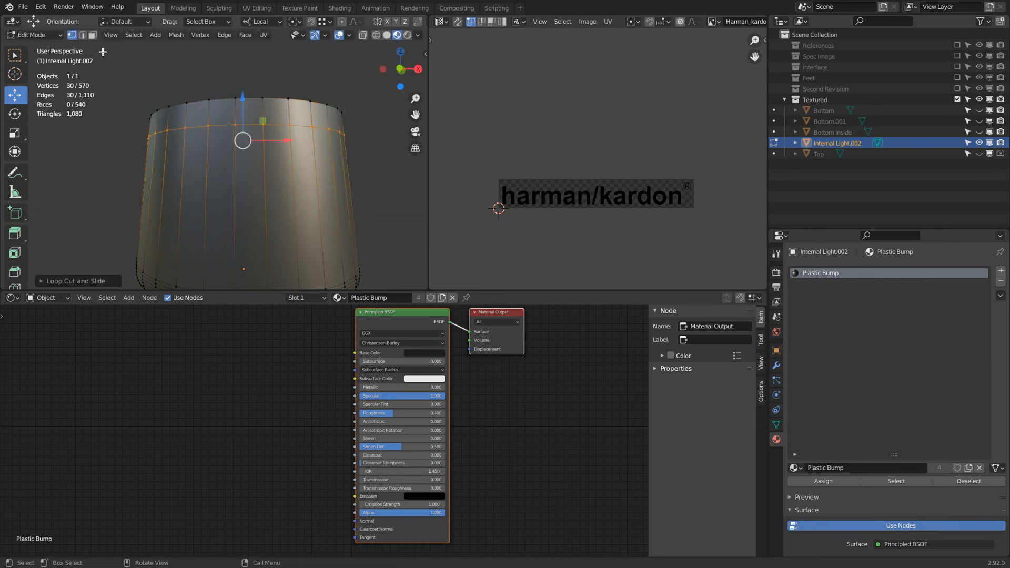
Slide the new edge loop closer to the internal light's upper rim to narrow the band of faces
click(92, 34)
alt+click(208, 112)
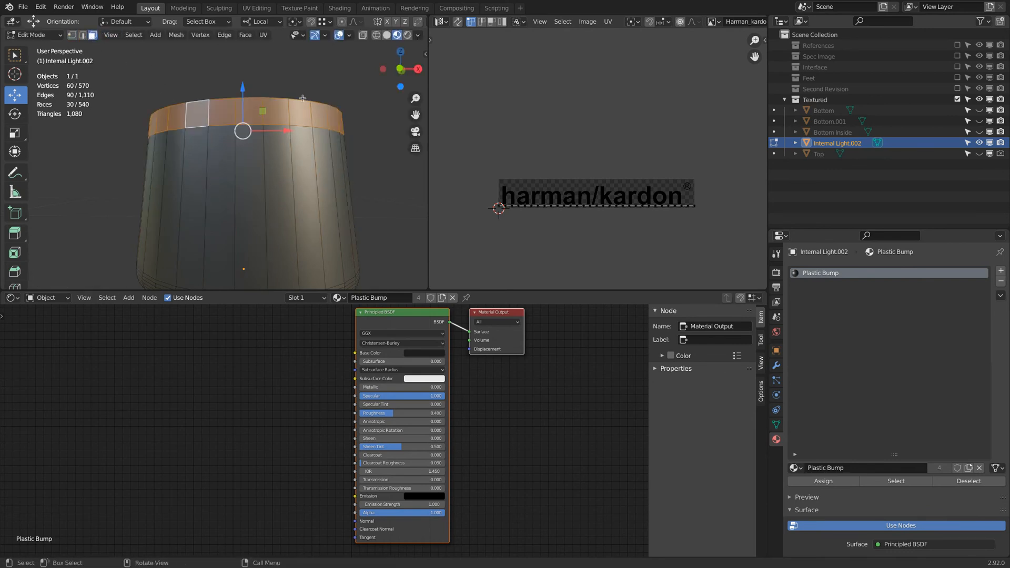
click(82, 35)
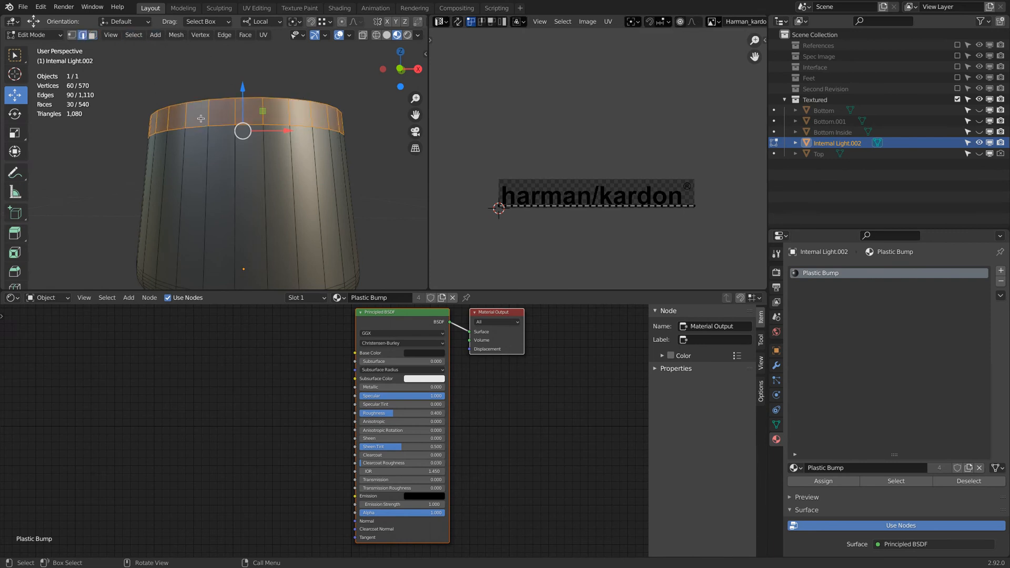
alt+click(204, 128)
key(g)
key(g)
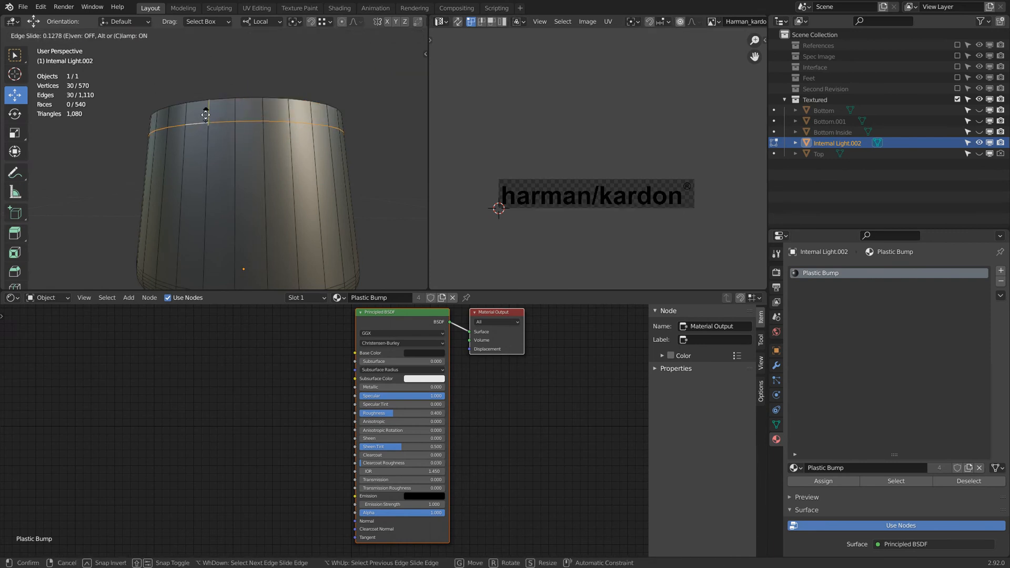
click(211, 56)
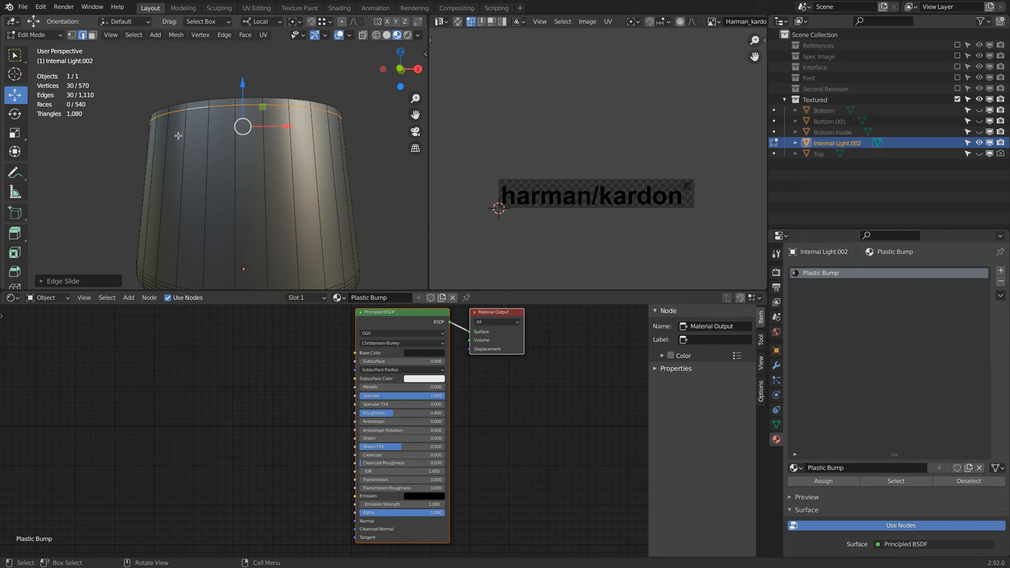
Show the References collection, return to Object Mode and compare the internal light with the glow in the speaker pictures
scroll(211, 105, down, 8)
click(958, 45)
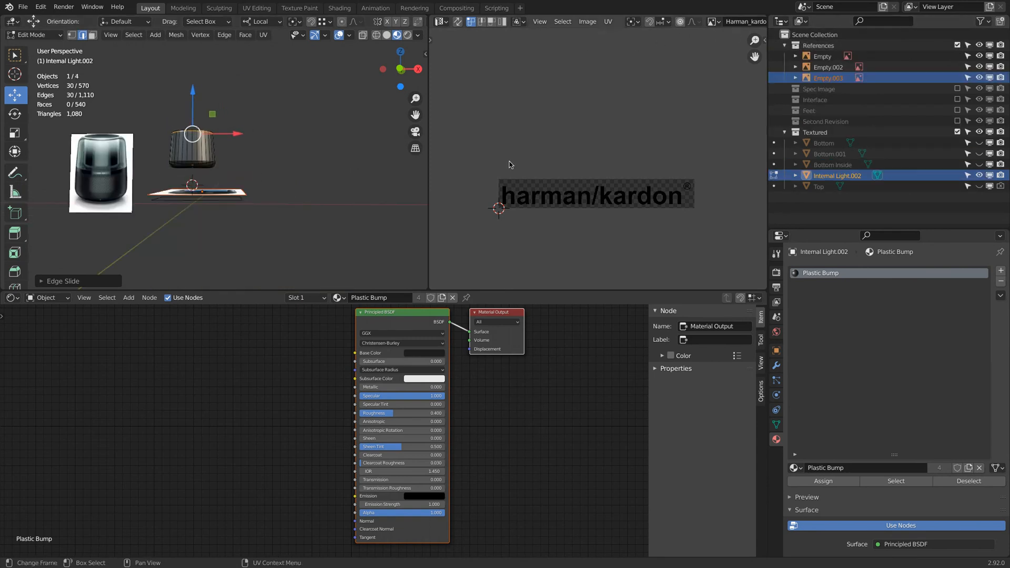
scroll(103, 155, up, 4)
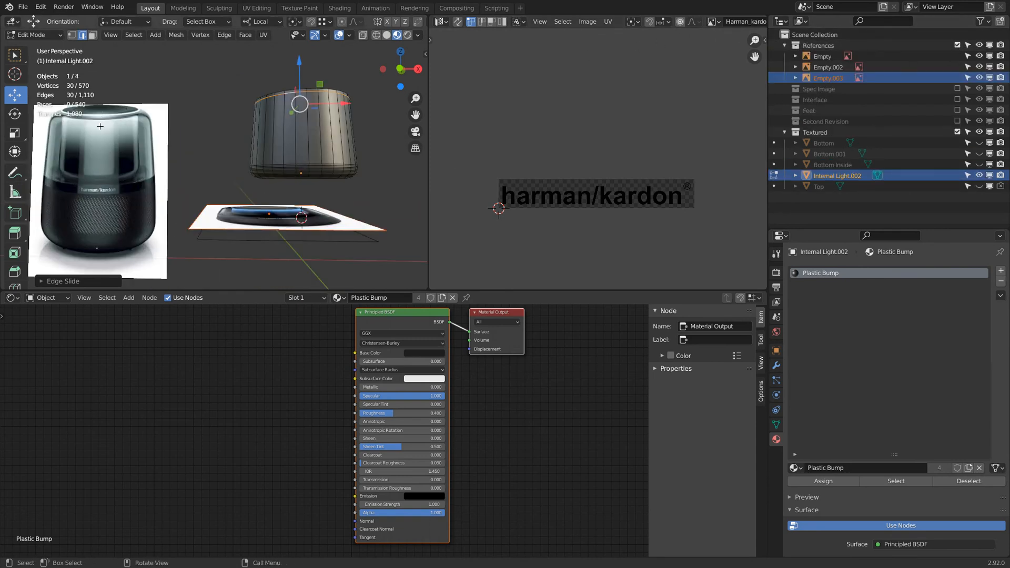
middle_drag(298, 210, 250, 142)
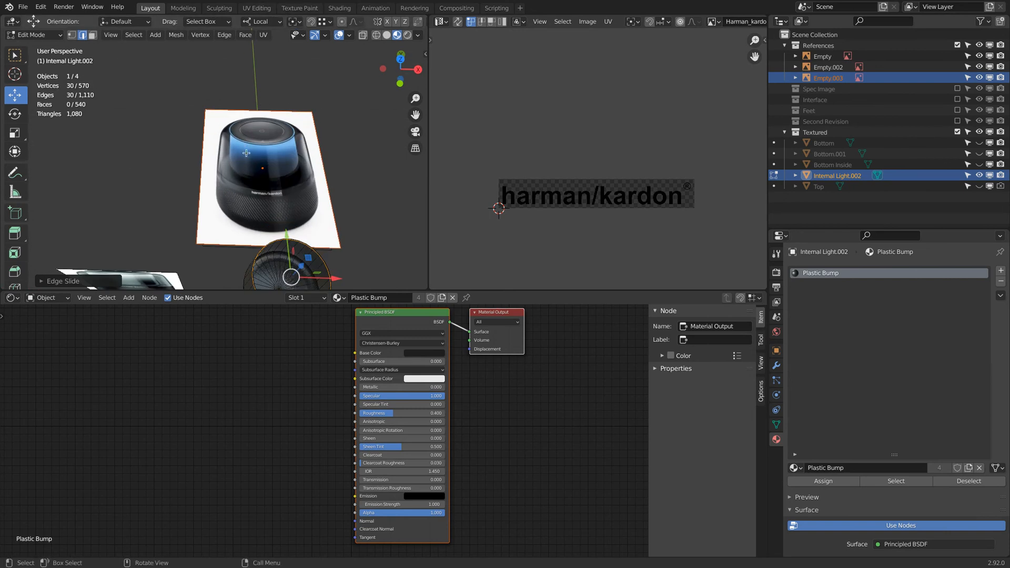
middle_drag(256, 151, 262, 208)
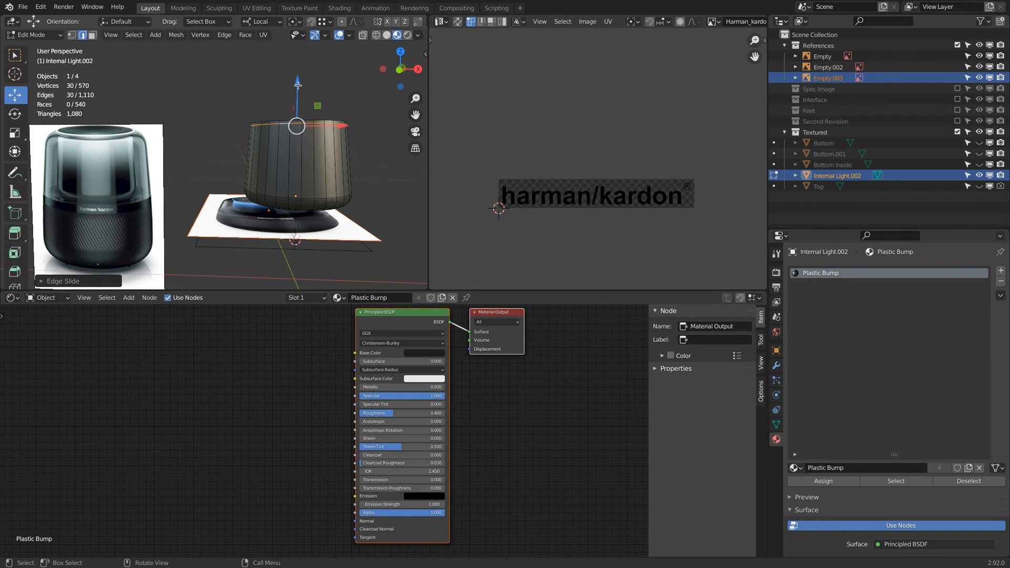
key(Tab)
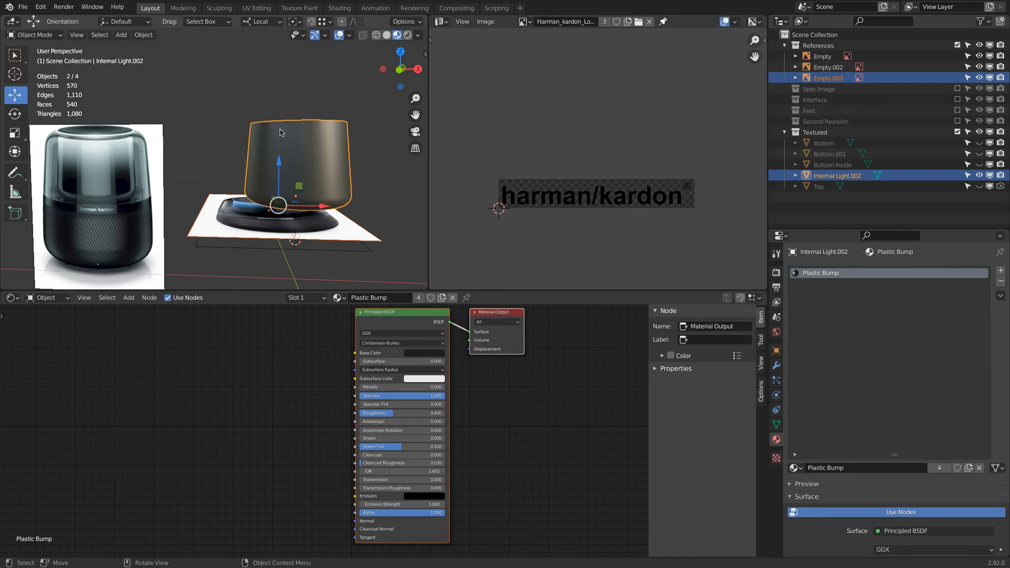
middle_drag(243, 200, 228, 153)
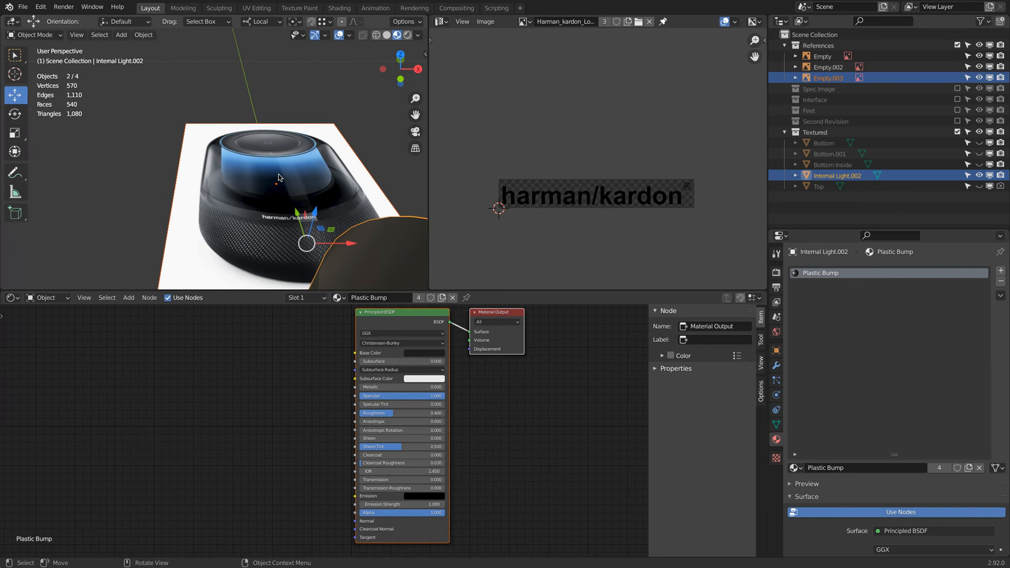
scroll(278, 174, down, 4)
middle_drag(279, 189, 295, 167)
scroll(295, 167, up, 3)
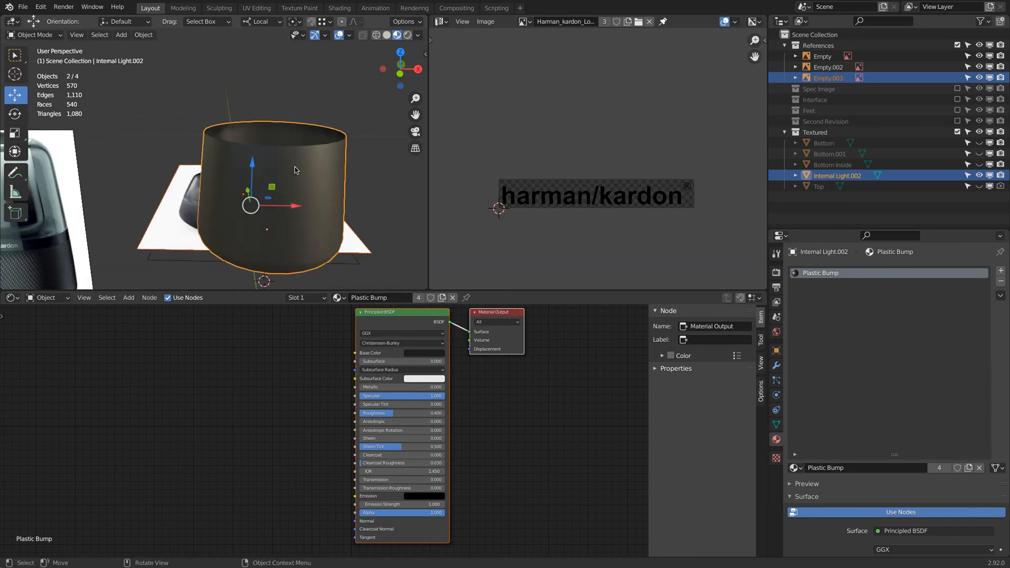
middle_drag(313, 240, 311, 219)
Rename the Internal Light.002 object as Internal Light
double_click(865, 175)
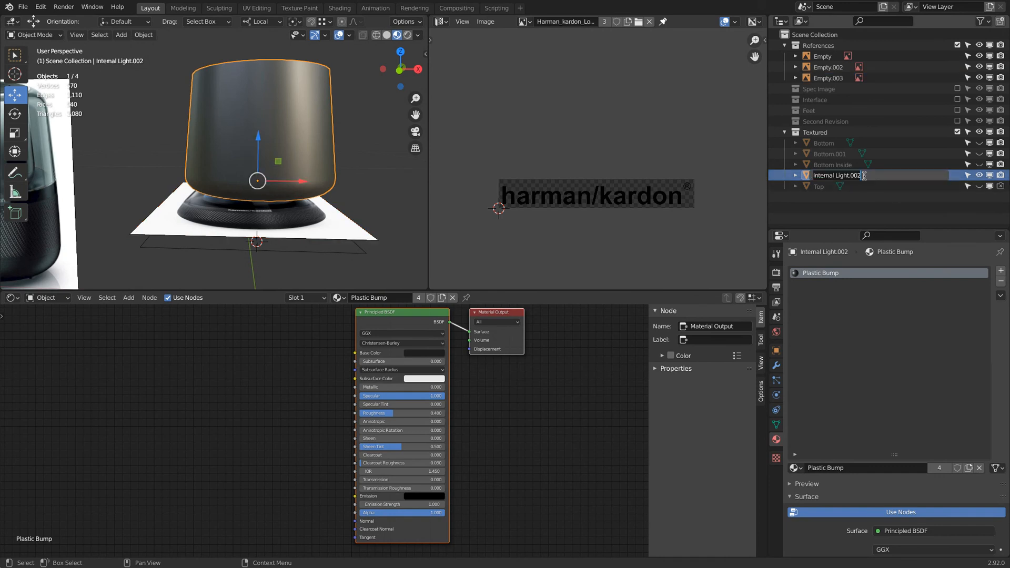
key(Right)
key(BackSpace)
key(BackSpace)
key(BackSpace)
key(BackSpace)
key(Return)
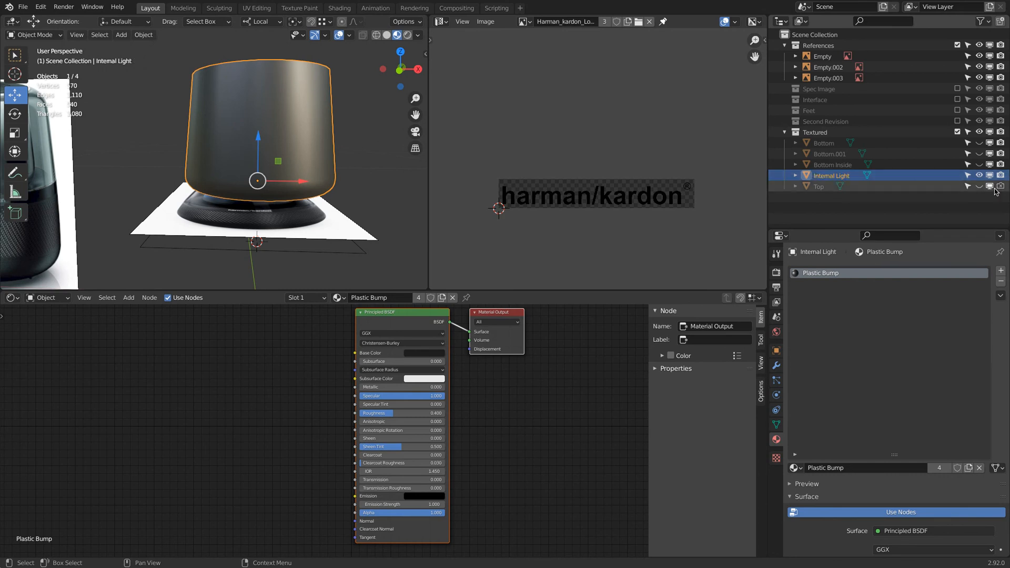
Unhide the Top, Bottom Inside, Bottom.001 and Bottom objects and deselect everything
drag(979, 186, 980, 154)
click(980, 143)
middle_drag(243, 123, 244, 137)
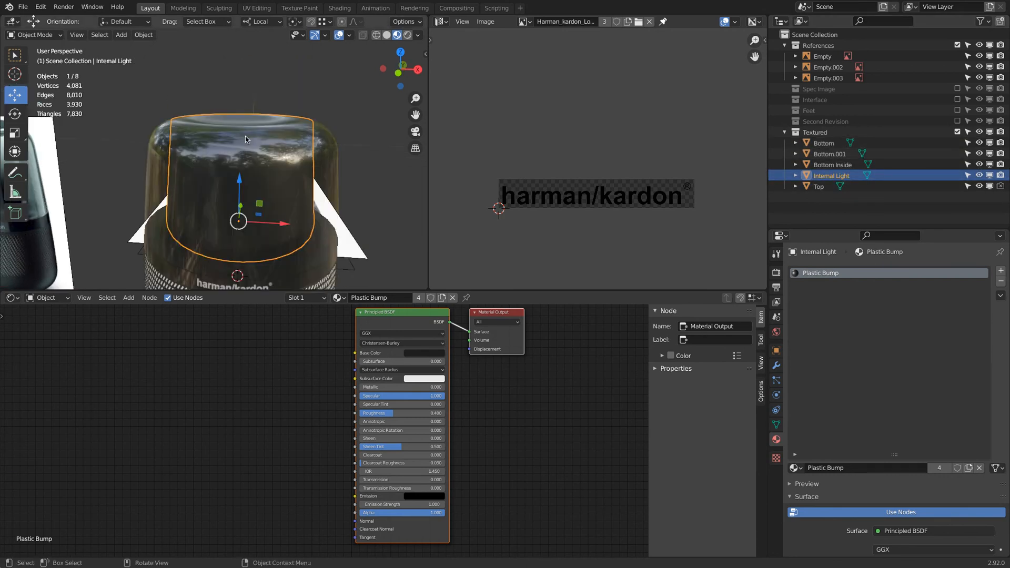
key(alt+a)
Compare the assembled speaker with the reference picture, ending in the front orthographic view
mouse_move(299, 165)
middle_down()
mouse_move(309, 148)
mouse_move(310, 205)
mouse_move(310, 157)
mouse_move(285, 160)
mouse_move(302, 159)
middle_up()
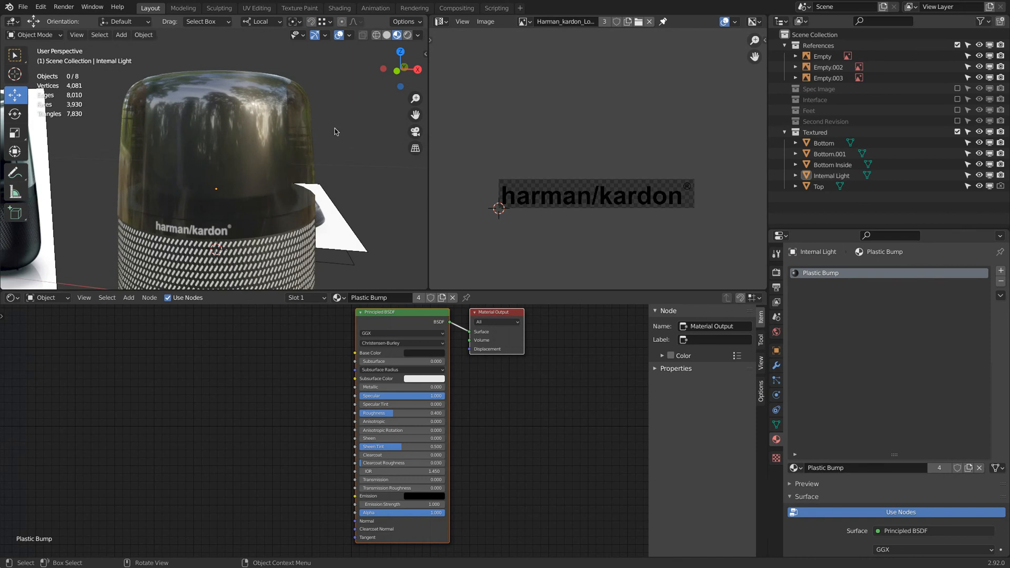
scroll(312, 118, down, 4)
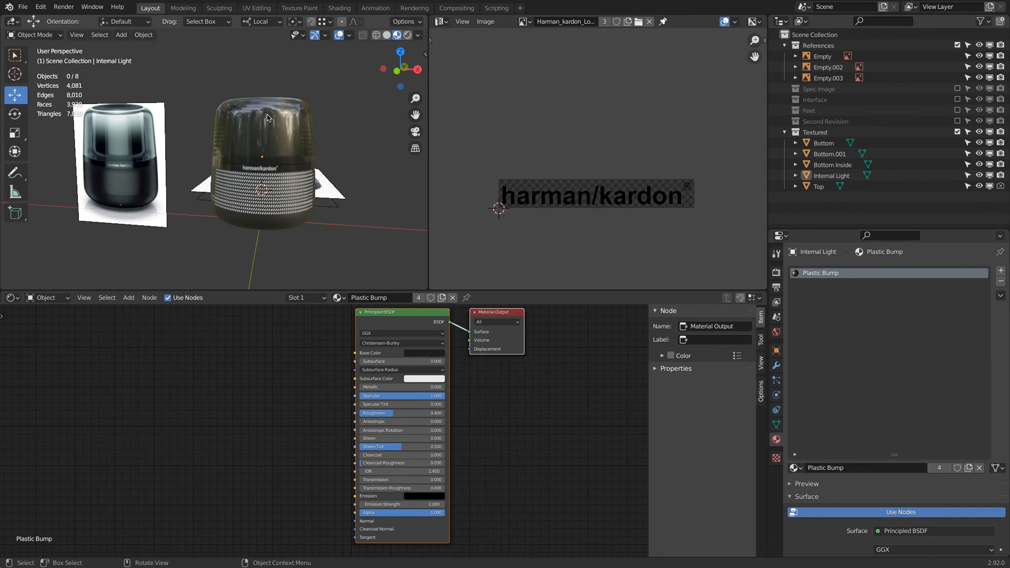
key(KP_1)
scroll(279, 129, up, 4)
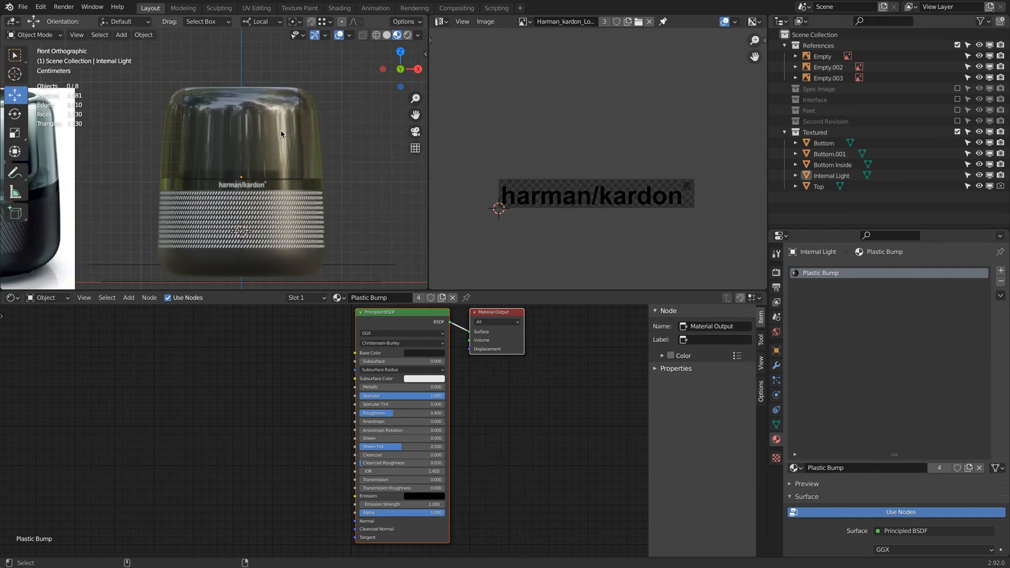